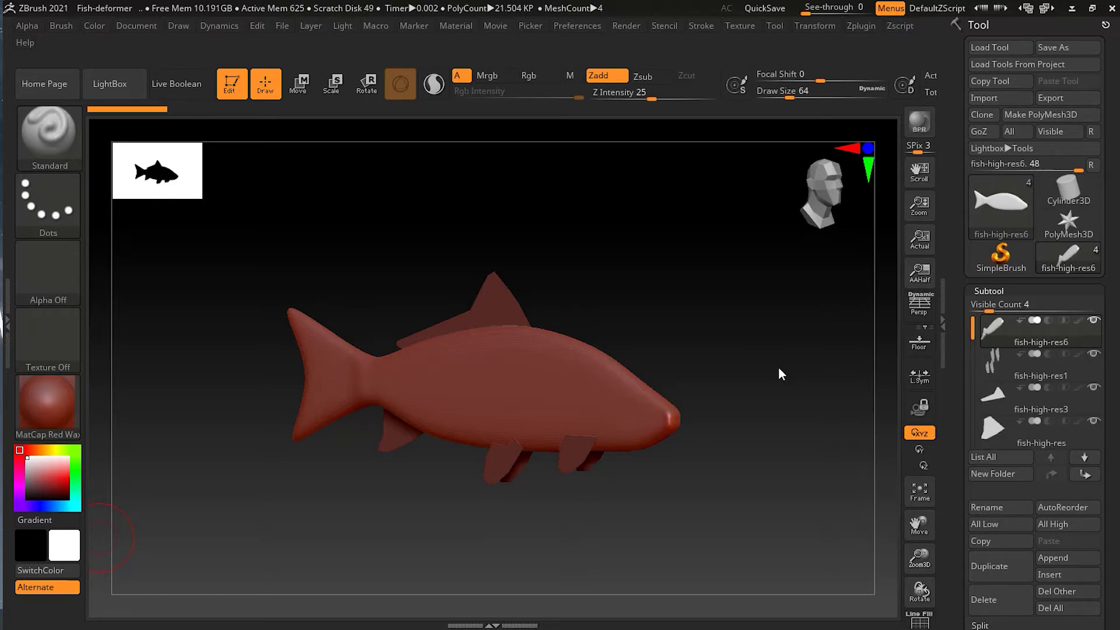
# Try the Bend deformation on the fish body along the Z axis only and undo it
pyautogui.moveTo(749, 326)
pyautogui.mouseDown()
pyautogui.moveTo(737, 320)
pyautogui.moveTo(755, 320)
pyautogui.mouseUp()
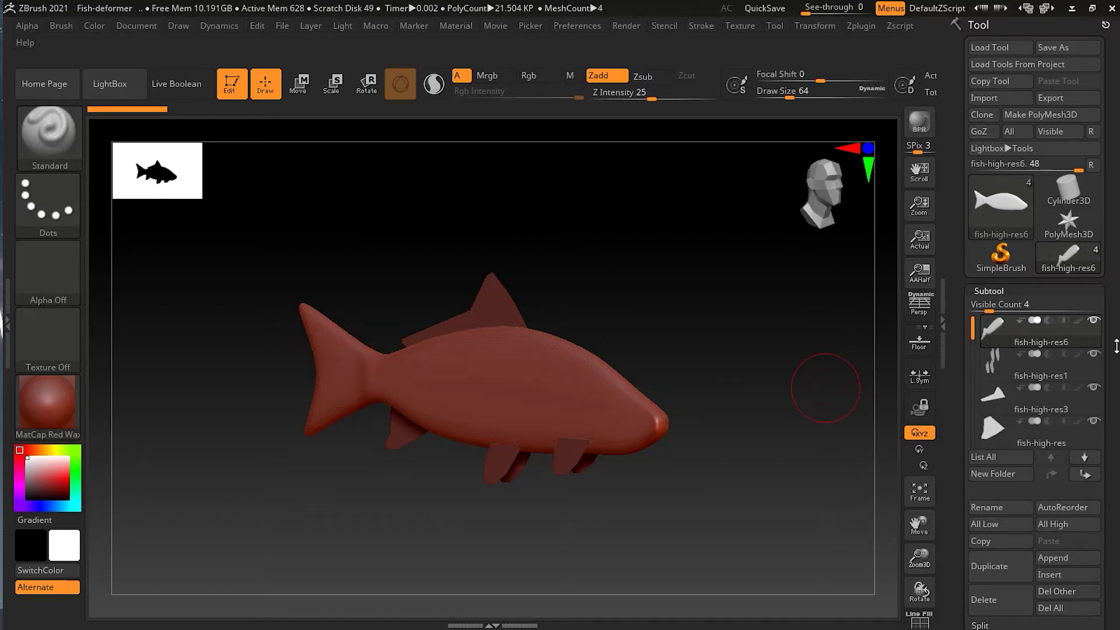
pyautogui.click(987, 290)
pyautogui.scroll(-3, 1073, 413)
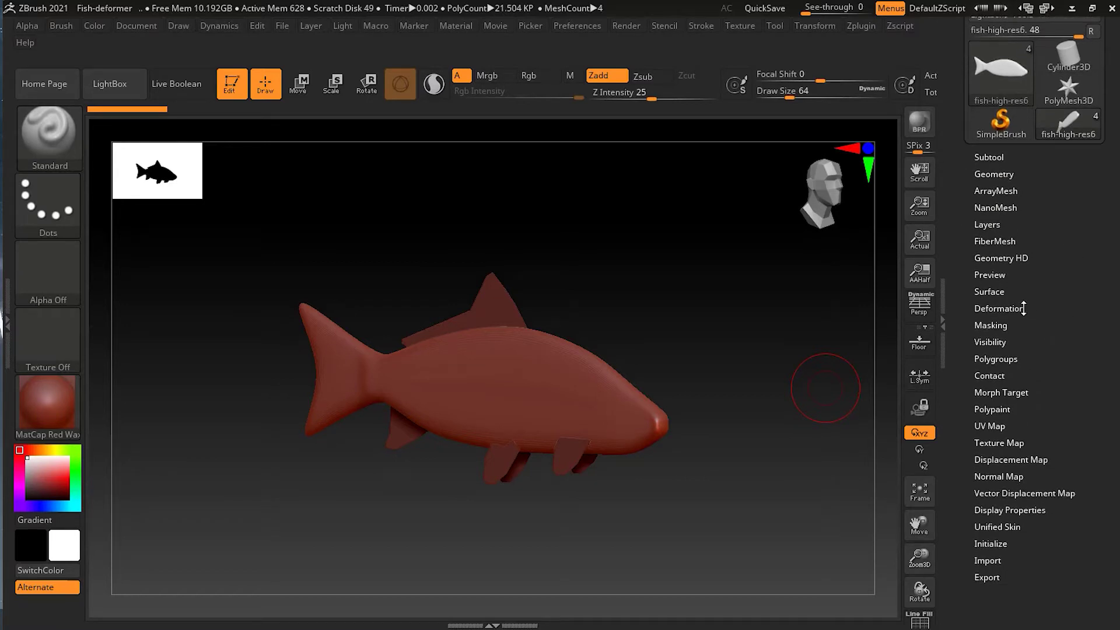
pyautogui.click(999, 308)
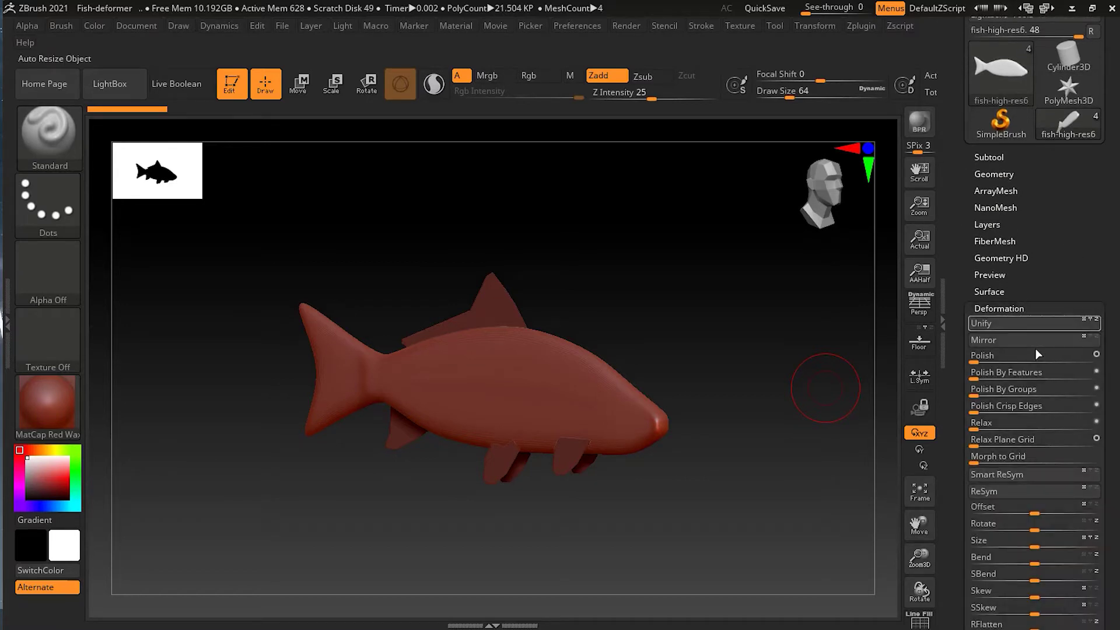
pyautogui.scroll(-6, 1117, 490)
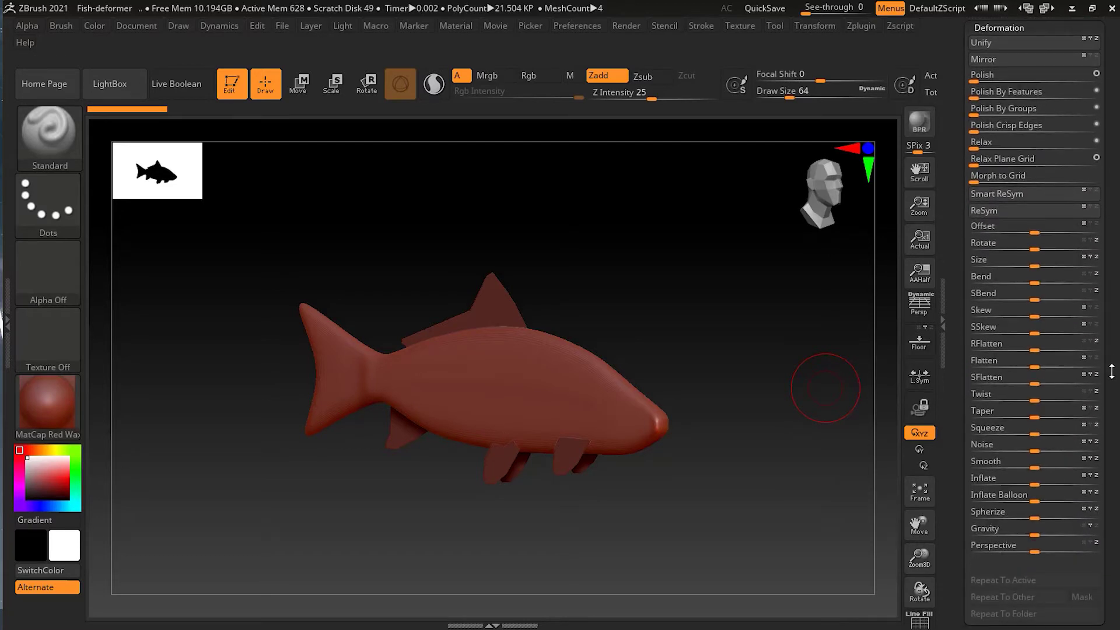
pyautogui.moveTo(706, 325)
pyautogui.mouseDown()
pyautogui.moveTo(663, 353)
pyautogui.moveTo(807, 328)
pyautogui.mouseUp()
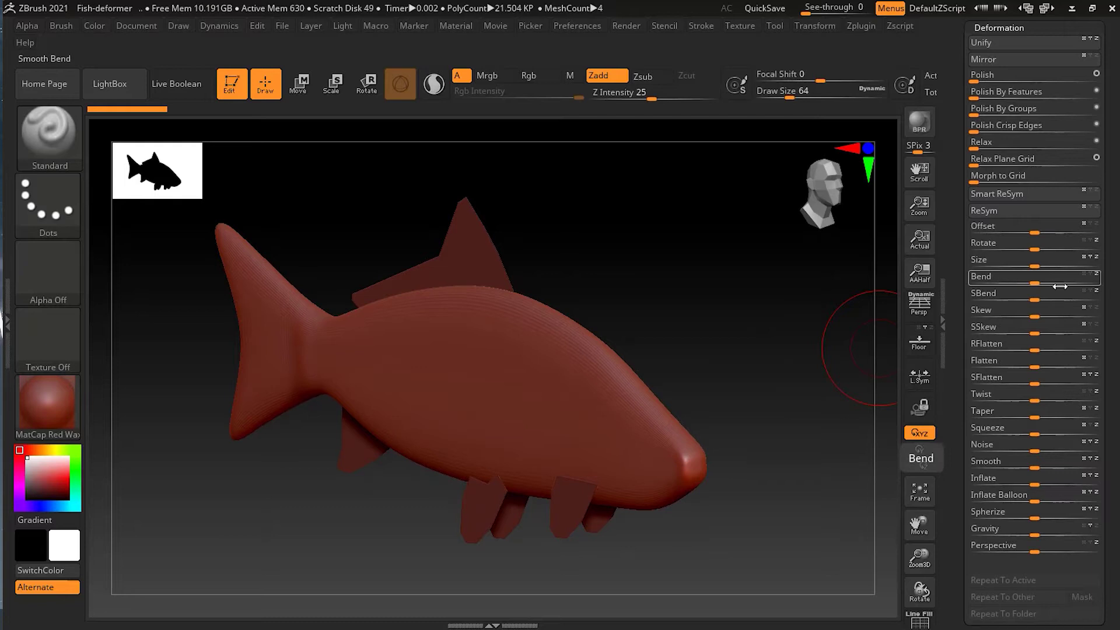
pyautogui.moveTo(1037, 283)
pyautogui.mouseDown()
pyautogui.moveTo(1060, 283)
pyautogui.moveTo(1020, 282)
pyautogui.moveTo(1054, 281)
pyautogui.mouseUp()
pyautogui.hotkey('ctrl', 'z')
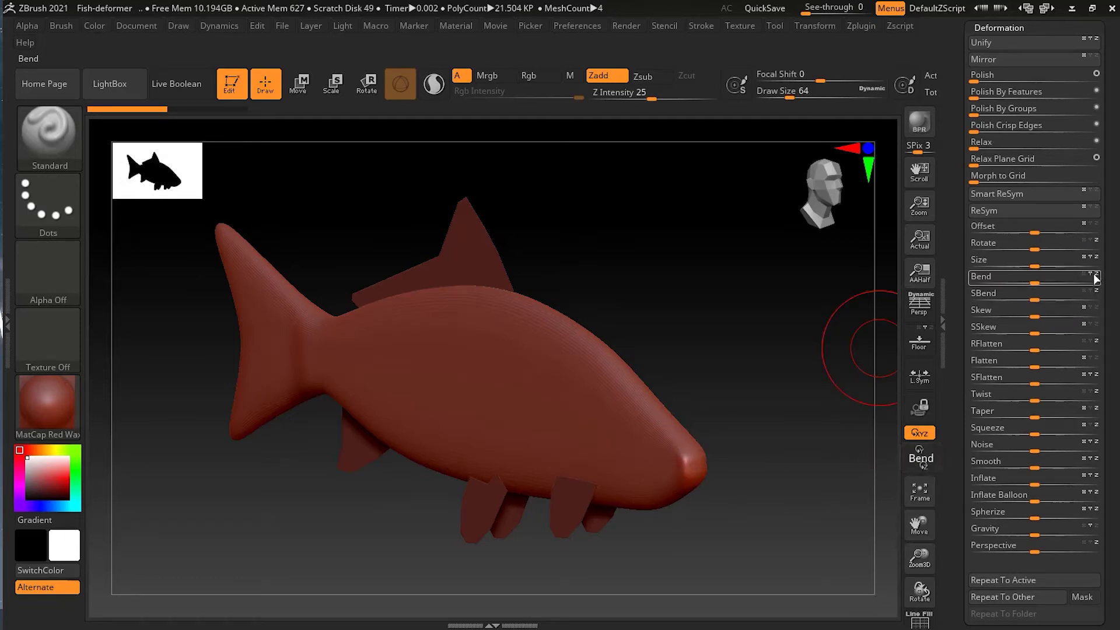
# Try the Bend deformation on the fish body along Y and Z together, and along Y alone, undoing each attempt
pyautogui.moveTo(1036, 285)
pyautogui.mouseDown()
pyautogui.moveTo(1052, 285)
pyautogui.moveTo(1024, 285)
pyautogui.mouseUp()
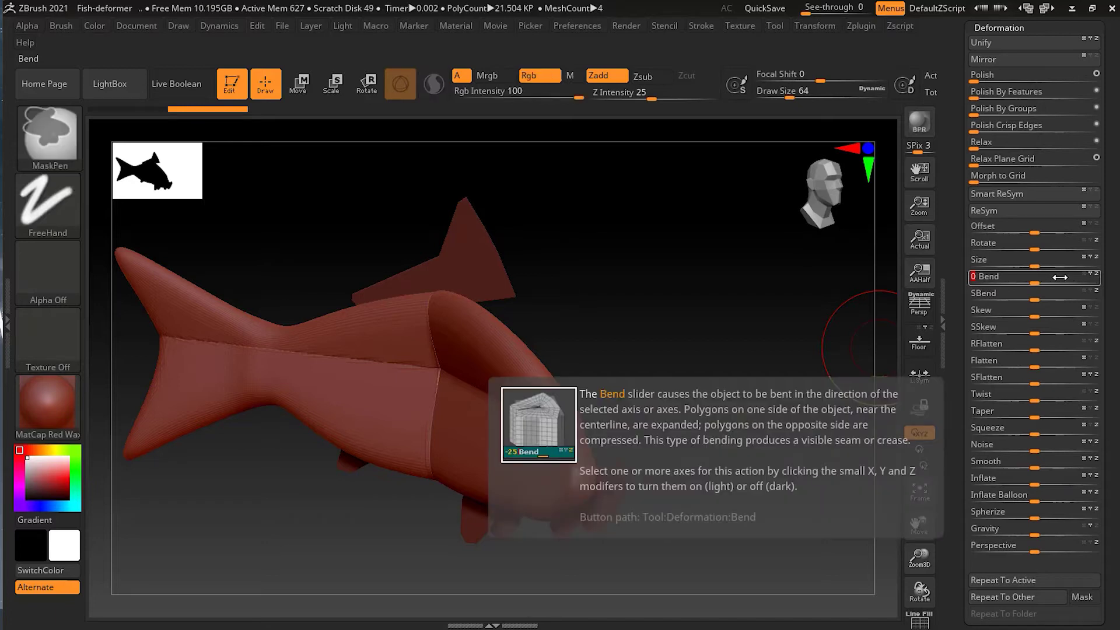
pyautogui.hotkey('ctrl', 'z')
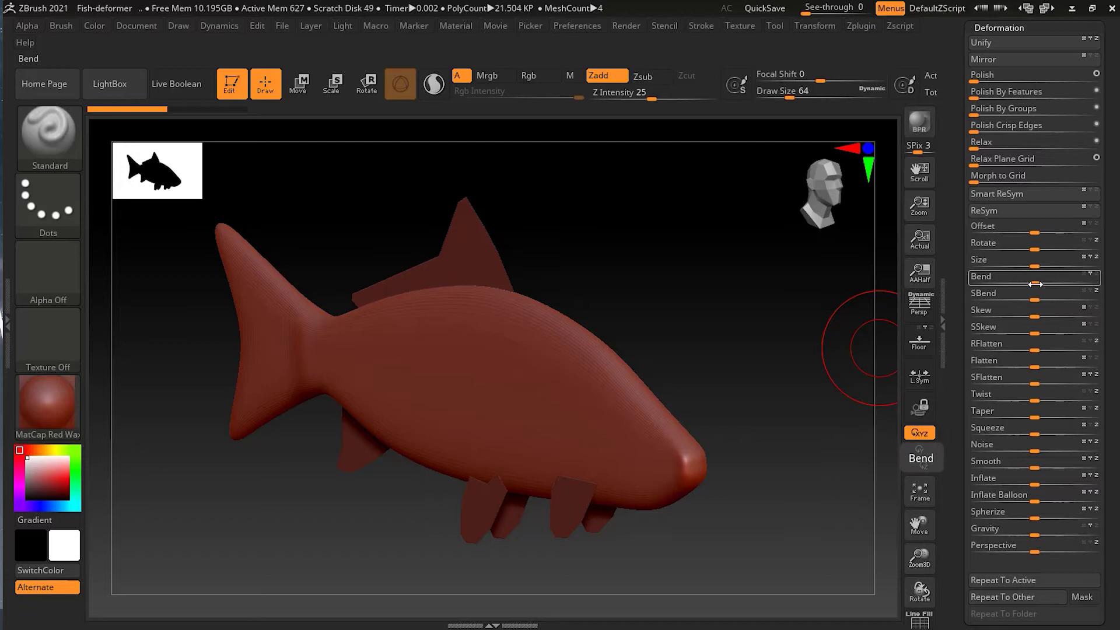
pyautogui.moveTo(1039, 284)
pyautogui.mouseDown()
pyautogui.moveTo(1059, 284)
pyautogui.moveTo(1025, 283)
pyautogui.mouseUp()
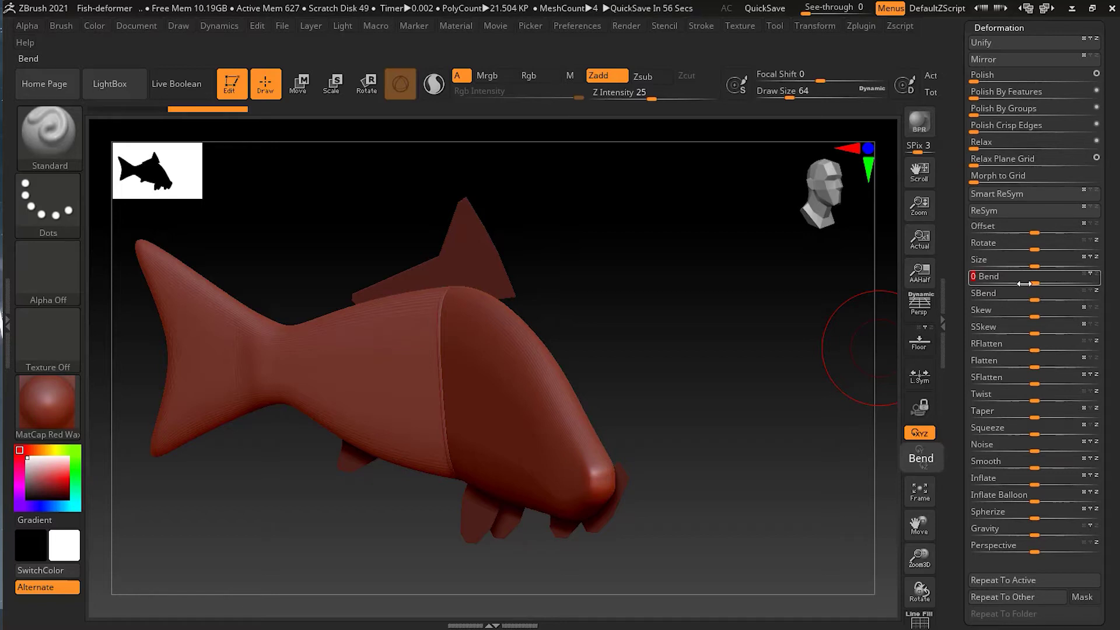
pyautogui.hotkey('ctrl', 'z')
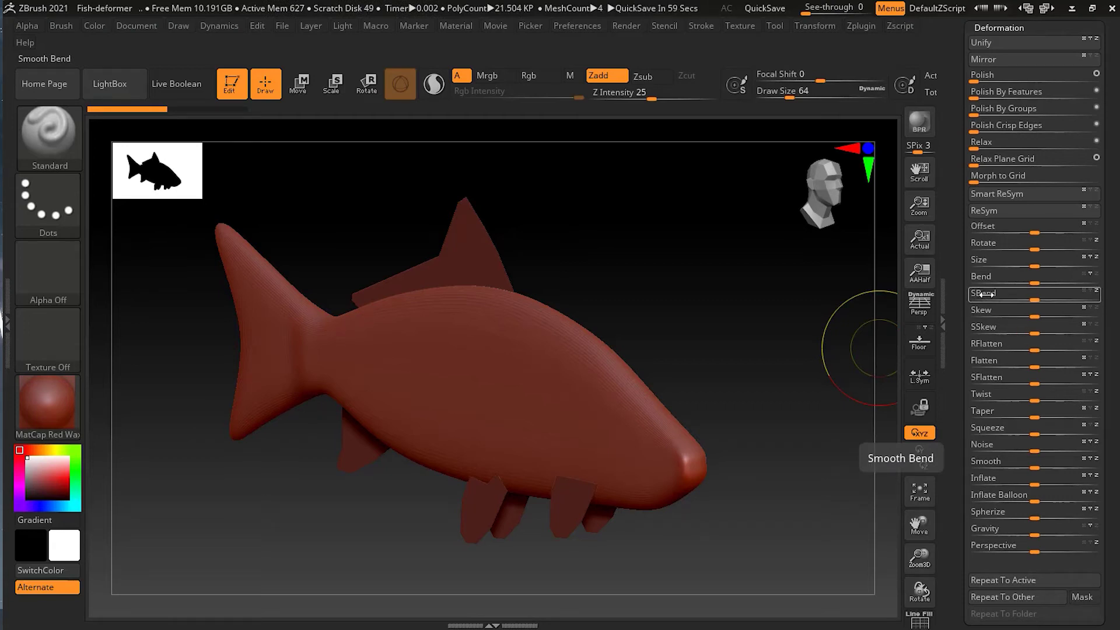
# Bend the fish body sideways in two passes with the smooth bend (SBend) deformation on the Y axis only
pyautogui.click(1097, 292)
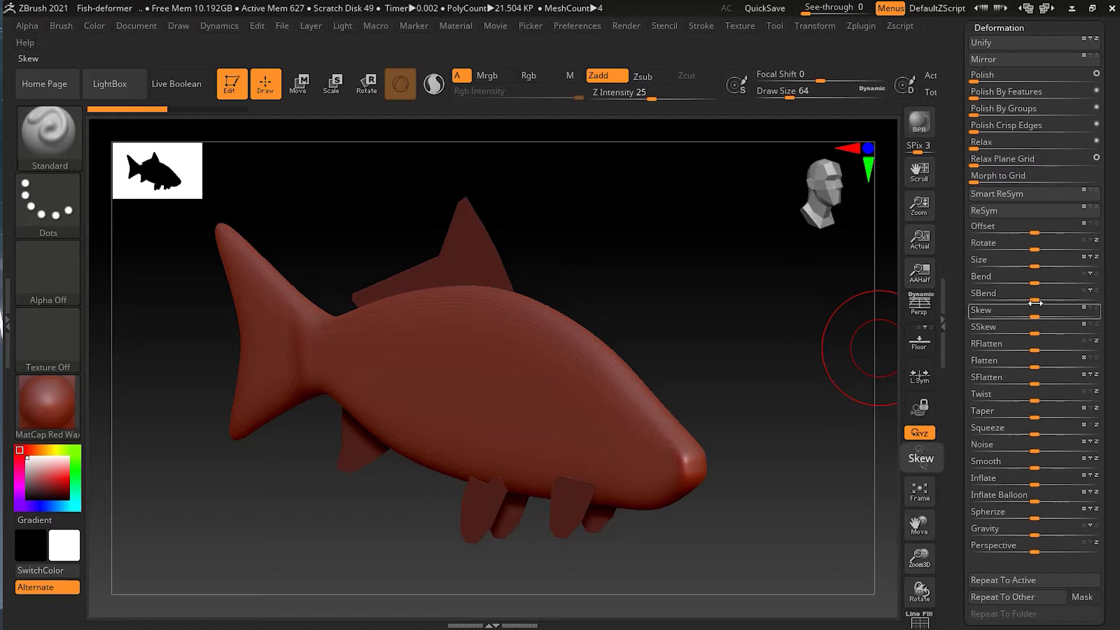
pyautogui.moveTo(1035, 295)
pyautogui.mouseDown()
pyautogui.moveTo(1050, 300)
pyautogui.moveTo(1026, 299)
pyautogui.moveTo(1053, 298)
pyautogui.moveTo(1025, 295)
pyautogui.mouseUp()
pyautogui.moveTo(732, 423); pyautogui.dragTo(655, 343)
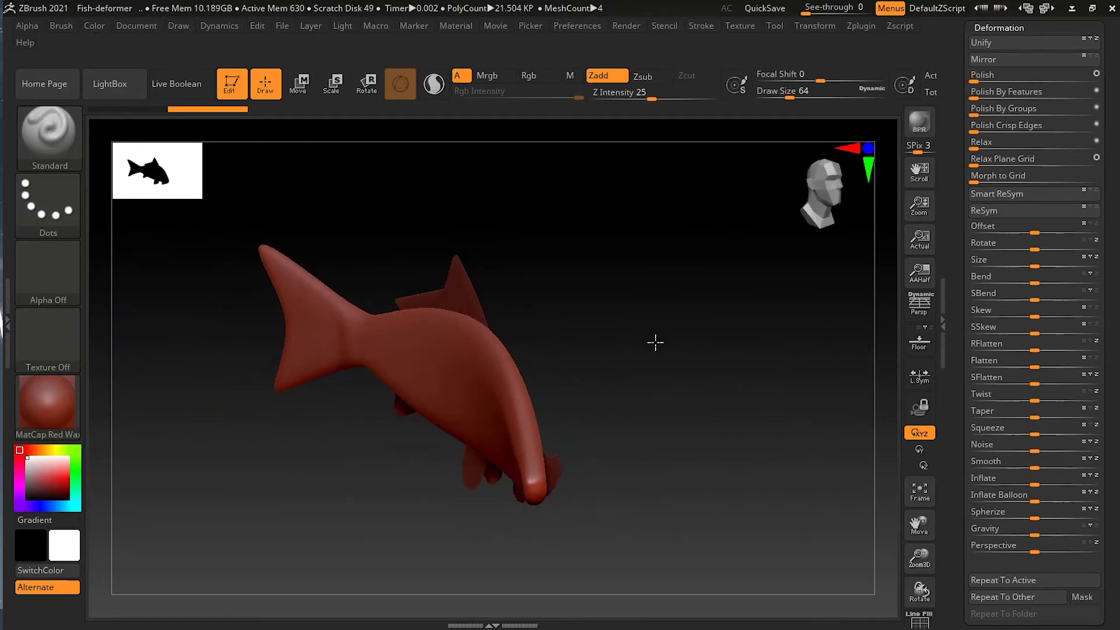
pyautogui.keyDown('alt'); pyautogui.moveTo(670, 389); pyautogui.dragTo(756, 393); pyautogui.keyUp('alt')
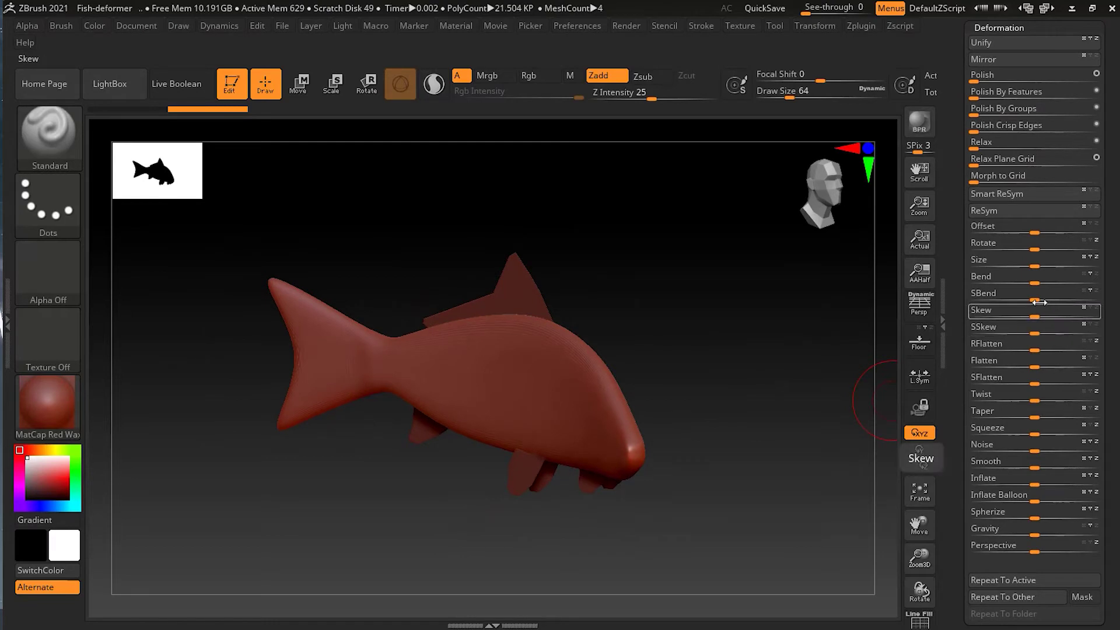
pyautogui.moveTo(1038, 299)
pyautogui.mouseDown()
pyautogui.moveTo(1062, 299)
pyautogui.moveTo(1023, 308)
pyautogui.mouseUp()
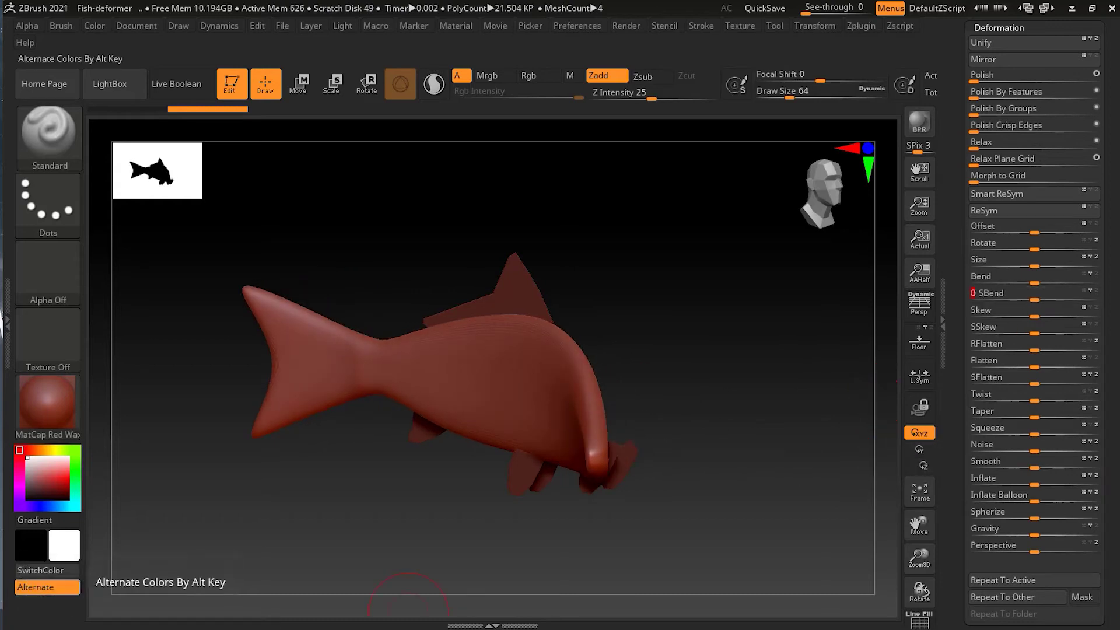
pyautogui.moveTo(743, 438)
pyautogui.mouseDown()
pyautogui.moveTo(745, 415)
pyautogui.moveTo(782, 400)
pyautogui.moveTo(790, 430)
pyautogui.moveTo(700, 432)
pyautogui.moveTo(741, 430)
pyautogui.mouseUp()
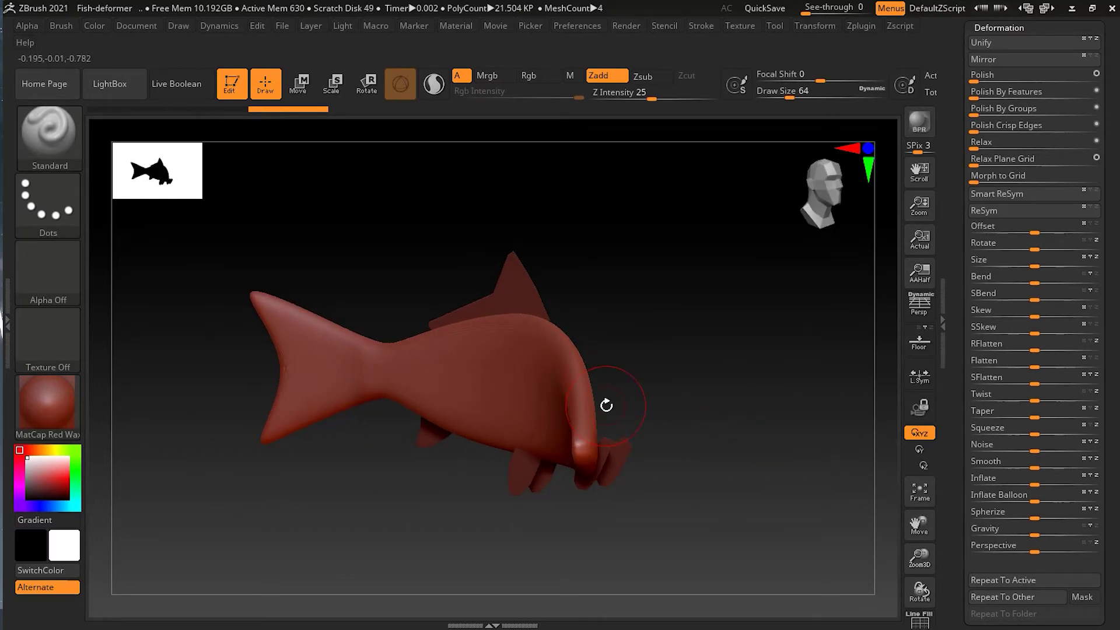
pyautogui.moveTo(643, 380); pyautogui.dragTo(678, 379)
pyautogui.moveTo(627, 527); pyautogui.dragTo(615, 523)
pyautogui.moveTo(712, 369)
pyautogui.mouseDown()
pyautogui.moveTo(683, 370)
pyautogui.moveTo(717, 368)
pyautogui.mouseUp()
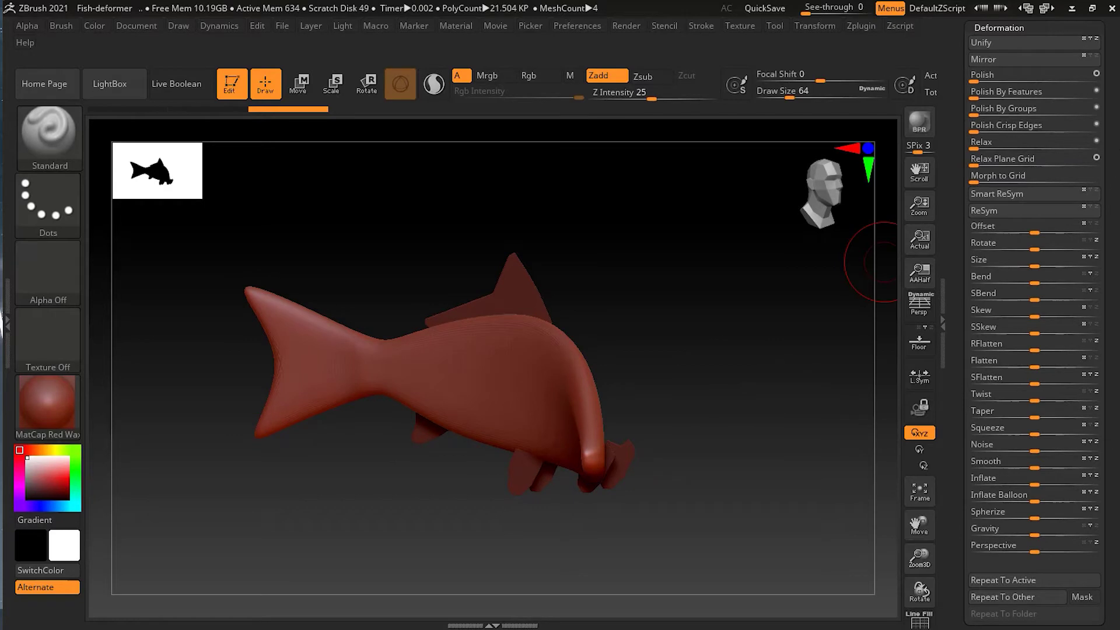
# Re-apply the last deformation to the paired lower fins, fish-high-res1, using Repeat To Active
pyautogui.scroll(5, 992, 169)
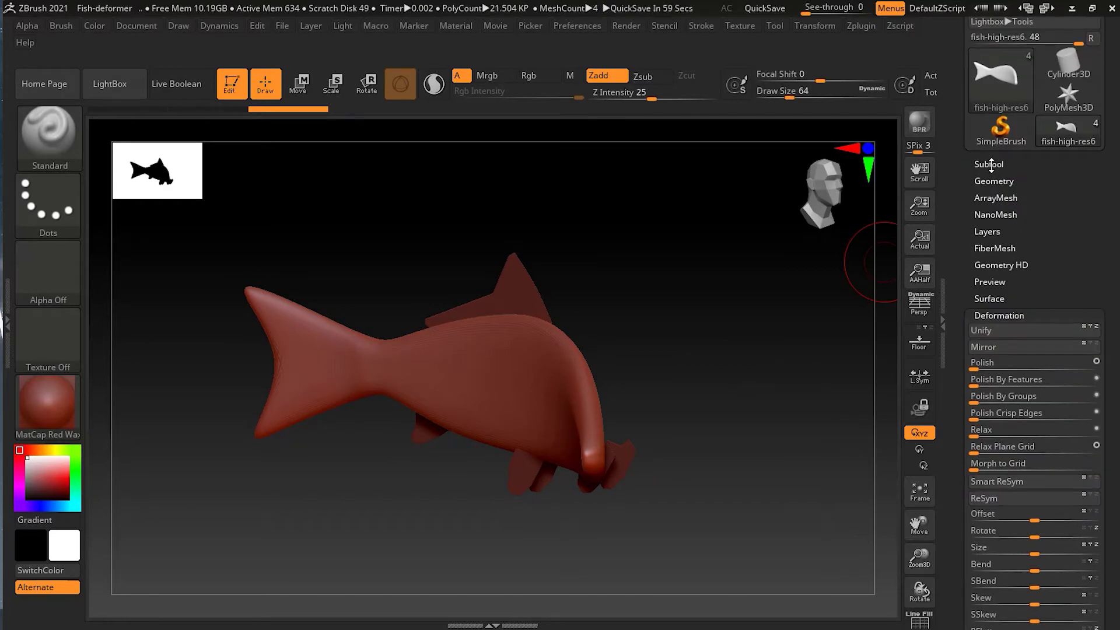
pyautogui.click(991, 165)
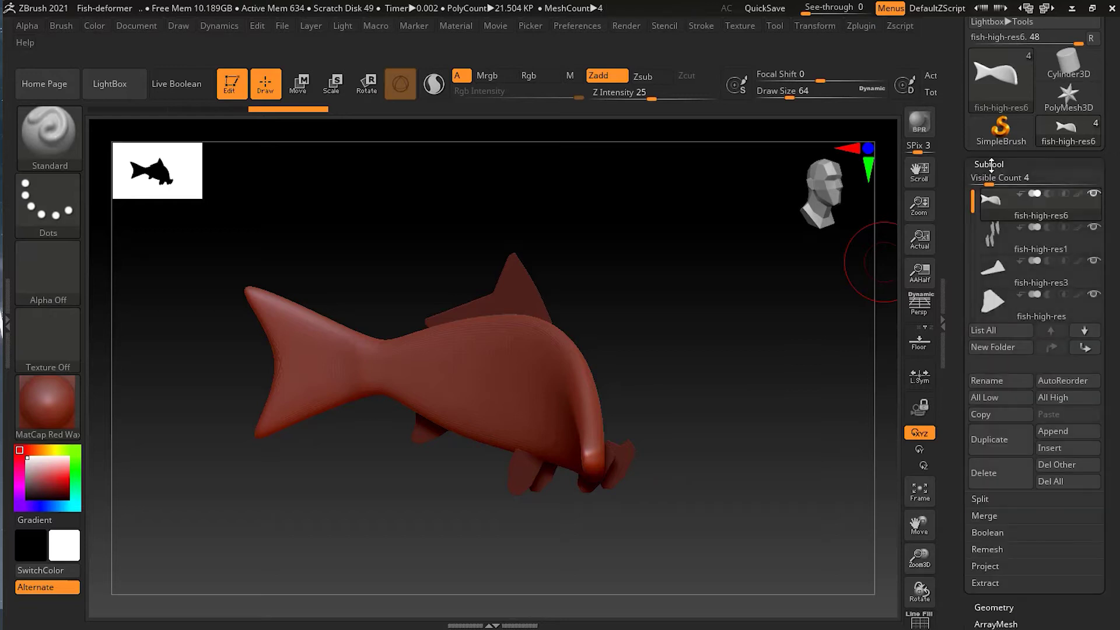
pyautogui.click(1032, 249)
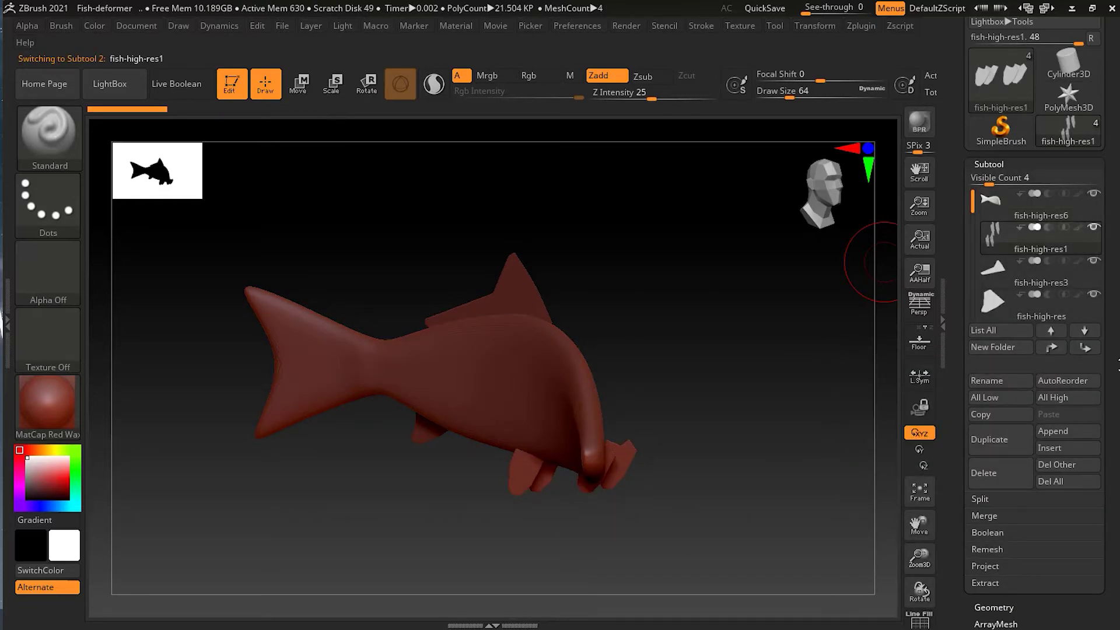
pyautogui.scroll(-6, 1111, 292)
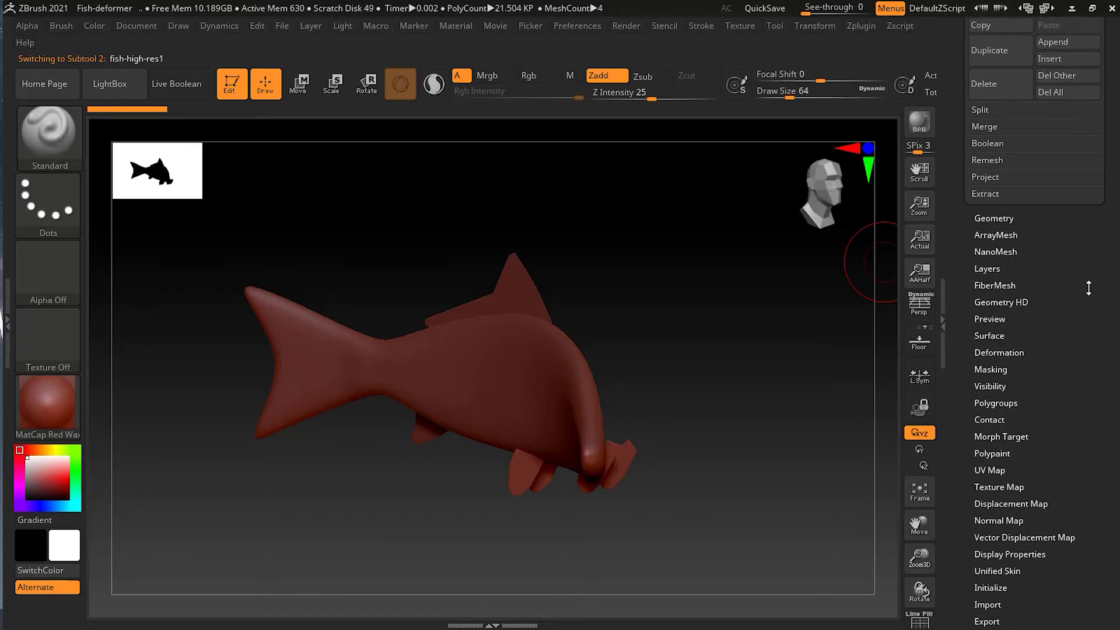
pyautogui.click(1023, 352)
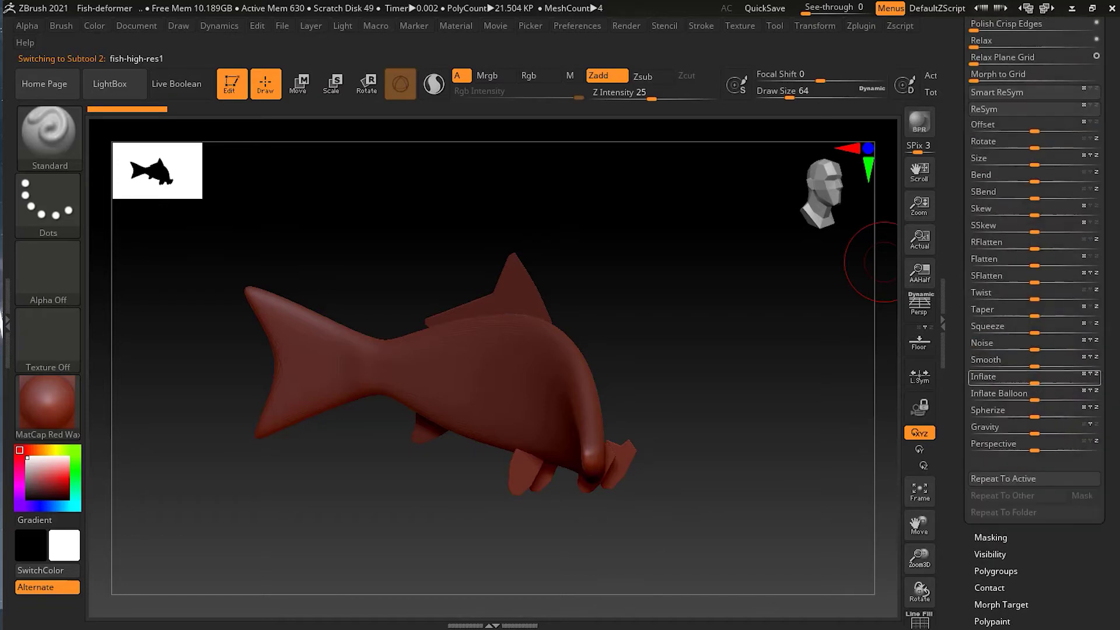
pyautogui.click(992, 480)
pyautogui.moveTo(656, 472); pyautogui.dragTo(675, 457)
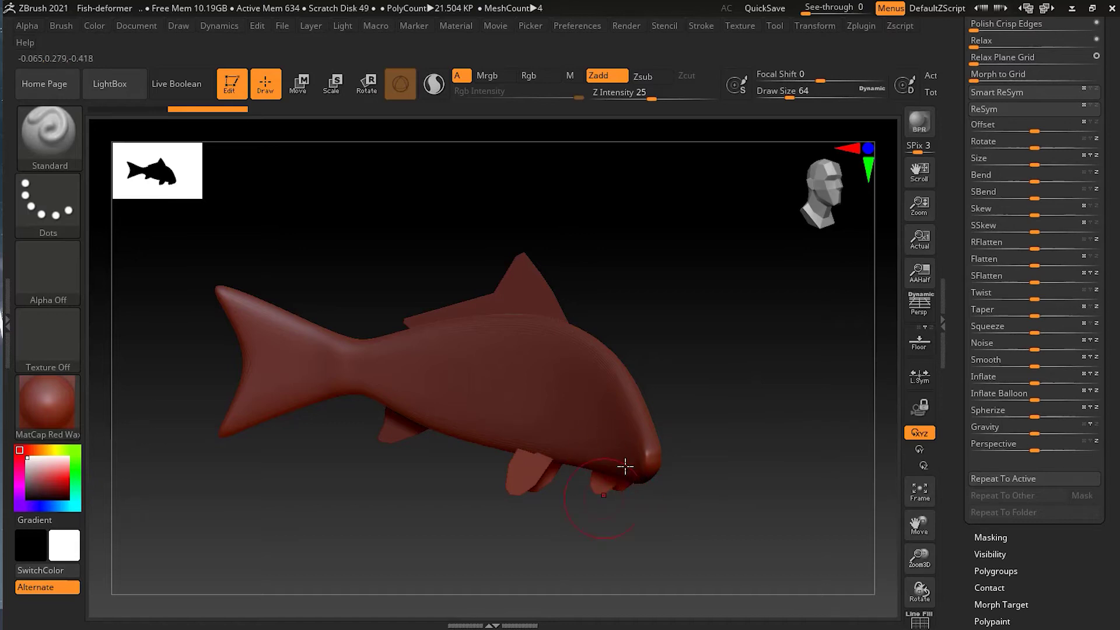
pyautogui.moveTo(778, 432)
pyautogui.mouseDown()
pyautogui.moveTo(779, 453)
pyautogui.moveTo(722, 457)
pyautogui.moveTo(760, 453)
pyautogui.moveTo(767, 440)
pyautogui.mouseUp()
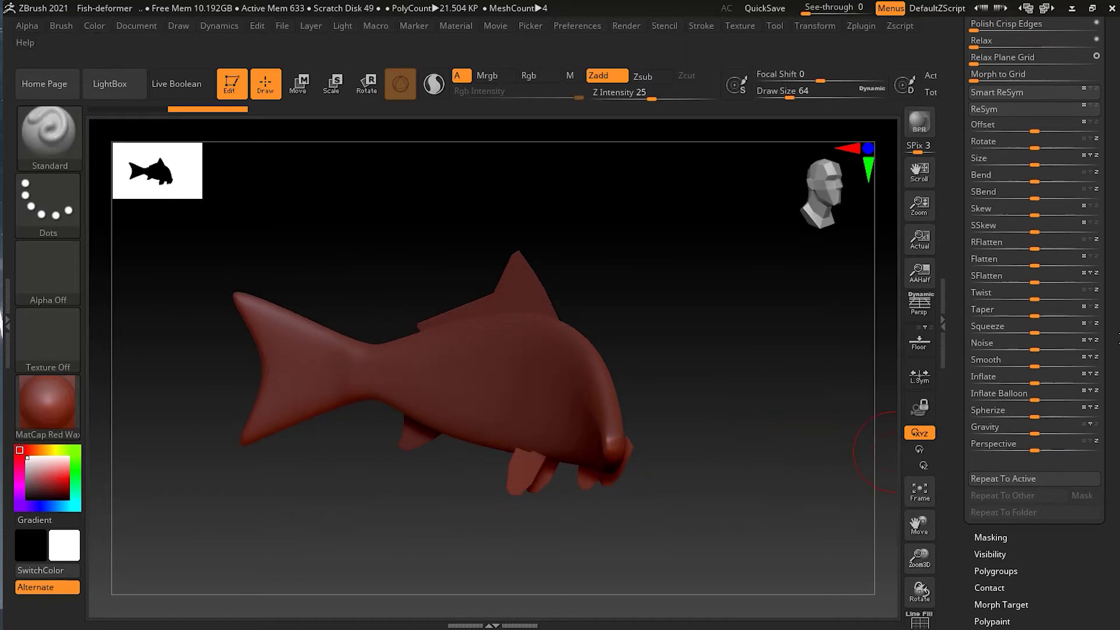
# Undo the repeated deformation on the paired fins and both smooth bends on the fish body
pyautogui.moveTo(1115, 330); pyautogui.dragTo(1110, 451)
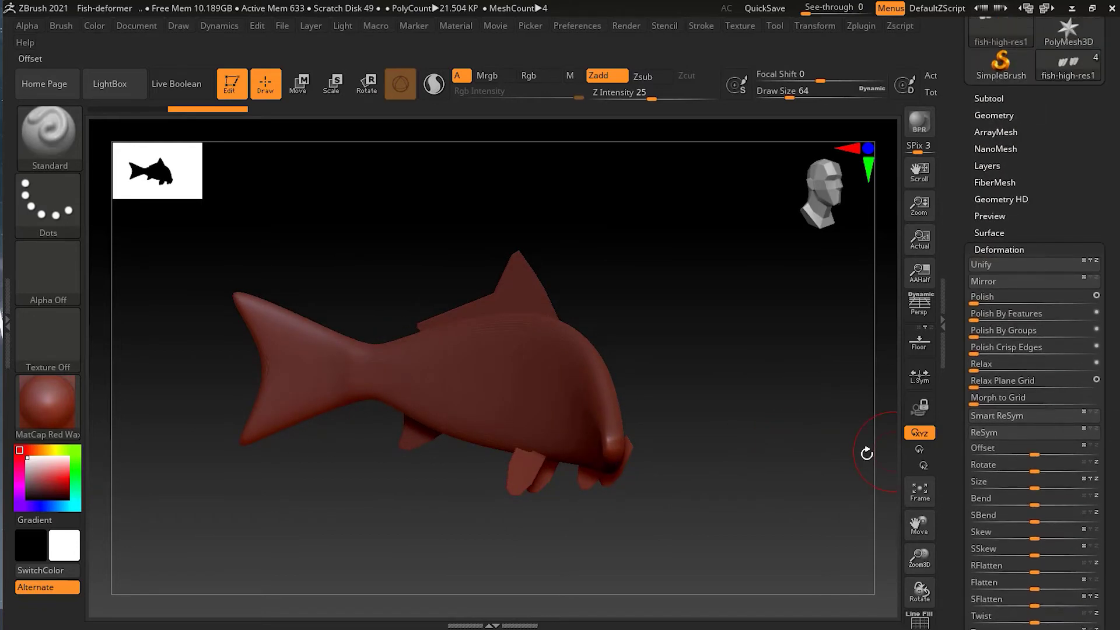
pyautogui.press('ctrl')
pyautogui.hotkey('ctrl', 'z')
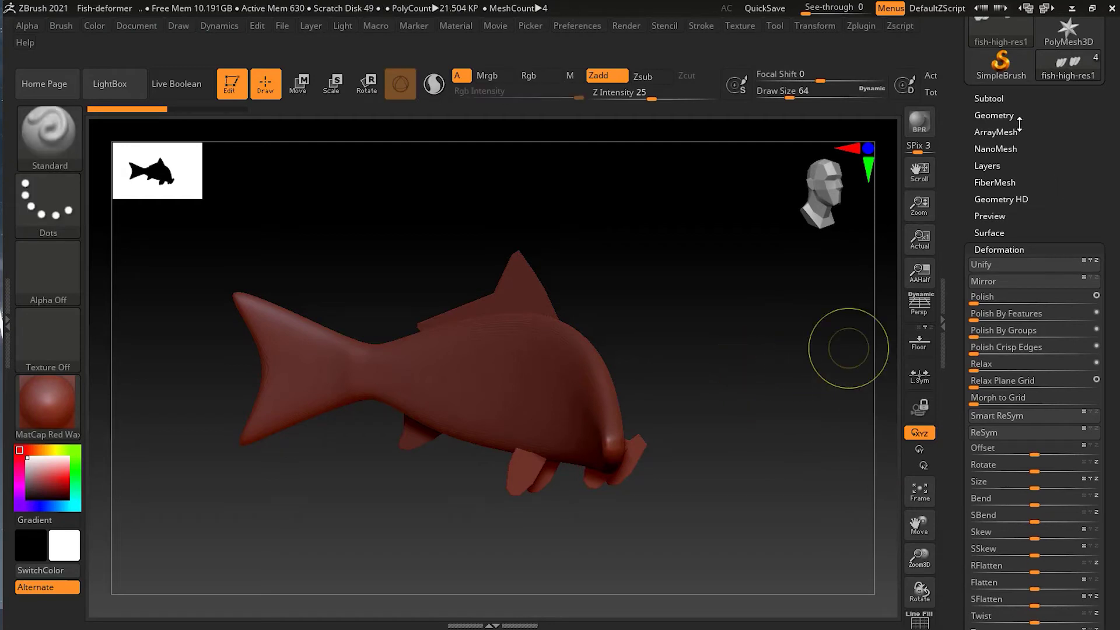
pyautogui.click(999, 99)
pyautogui.click(1008, 152)
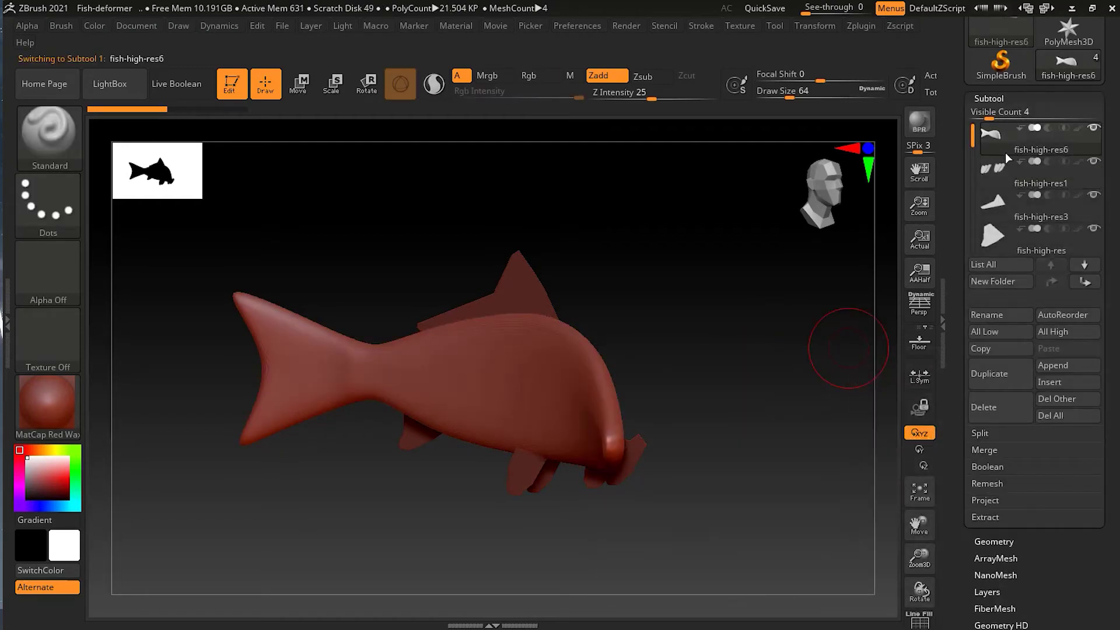
pyautogui.hotkey('ctrl', 'z')
pyautogui.hotkey('ctrl', 'z')
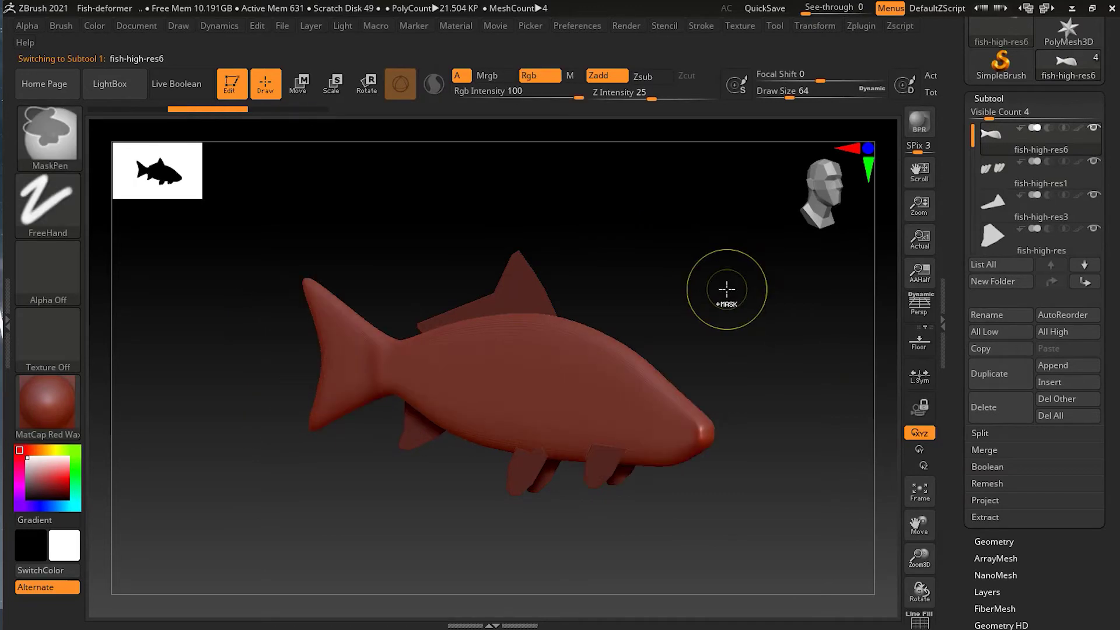
# Divide the paired fins subtool, fish-high-res1, up to subdivision level 5 and delete its lower levels
pyautogui.click(1032, 180)
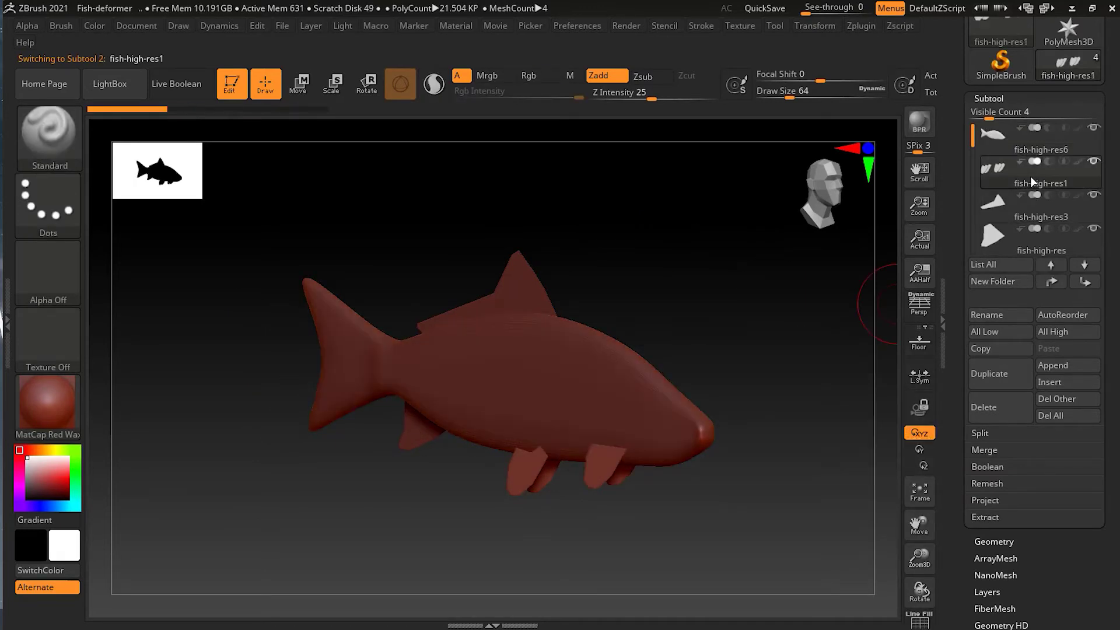
pyautogui.scroll(3, 1118, 301)
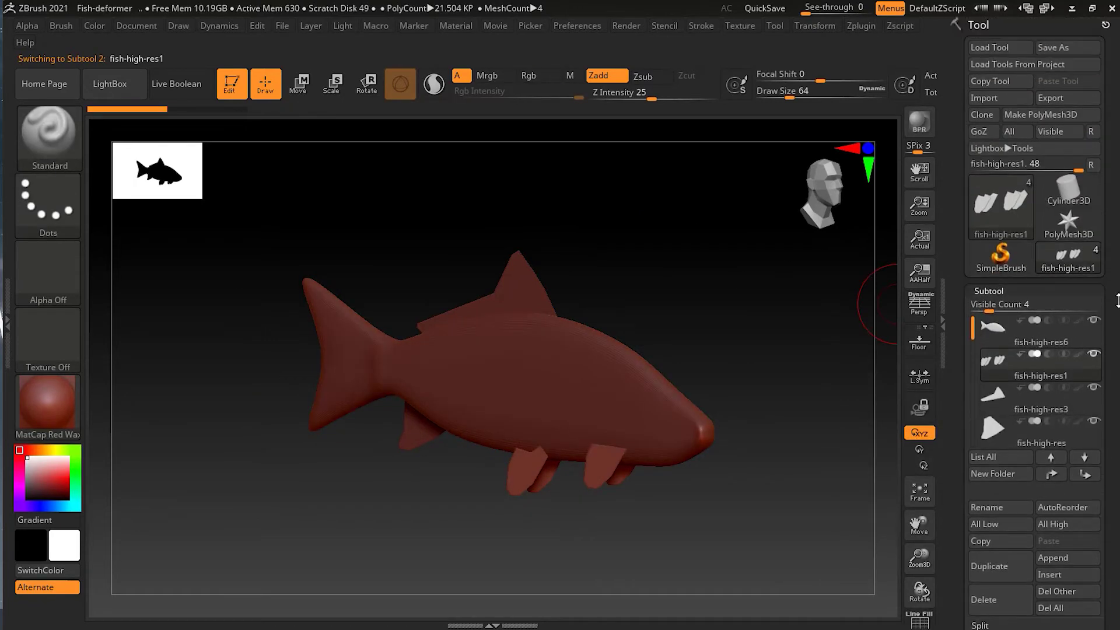
pyautogui.scroll(-3, 1117, 301)
pyautogui.moveTo(1118, 488)
pyautogui.mouseDown()
pyautogui.moveTo(1118, 394)
pyautogui.moveTo(1115, 481)
pyautogui.mouseUp()
pyautogui.scroll(3, 1114, 482)
pyautogui.click(1004, 505)
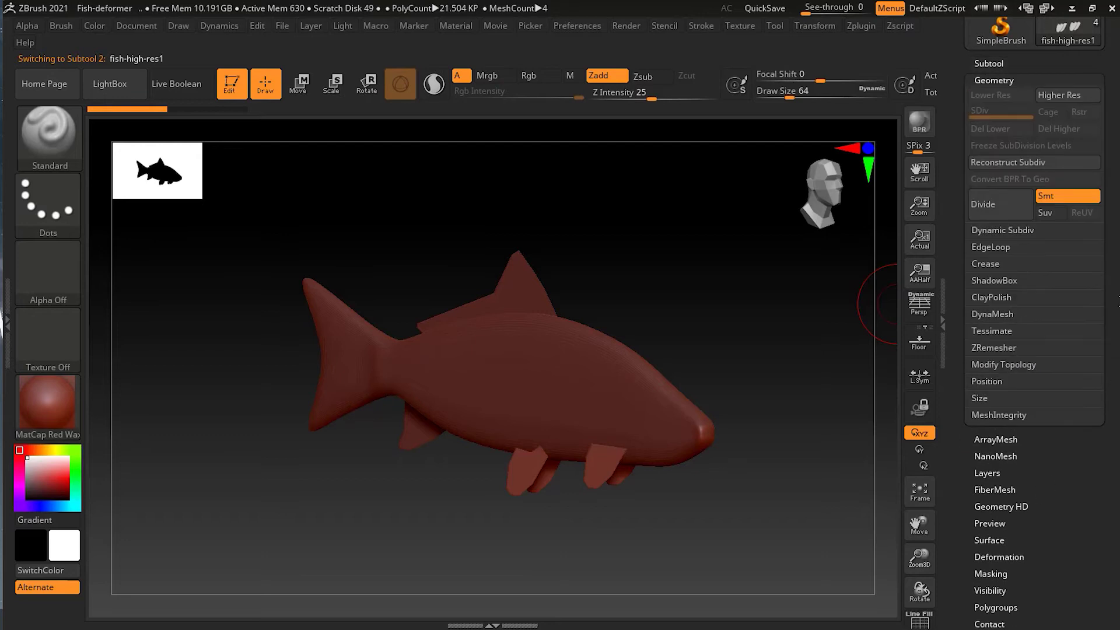
pyautogui.scroll(5, 1117, 273)
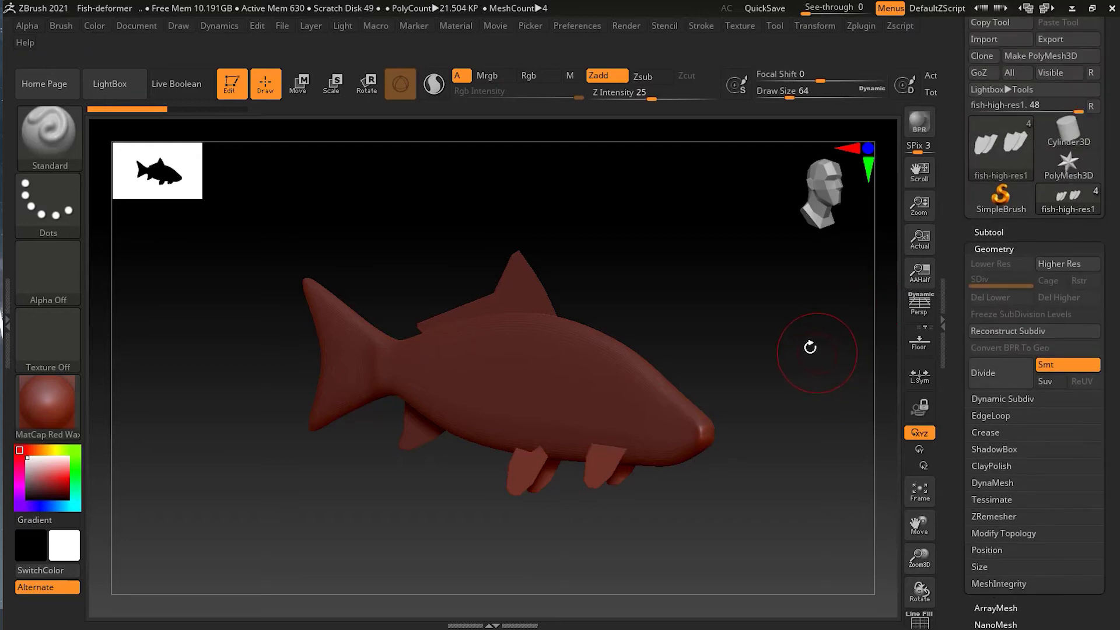
pyautogui.press('ctrl')
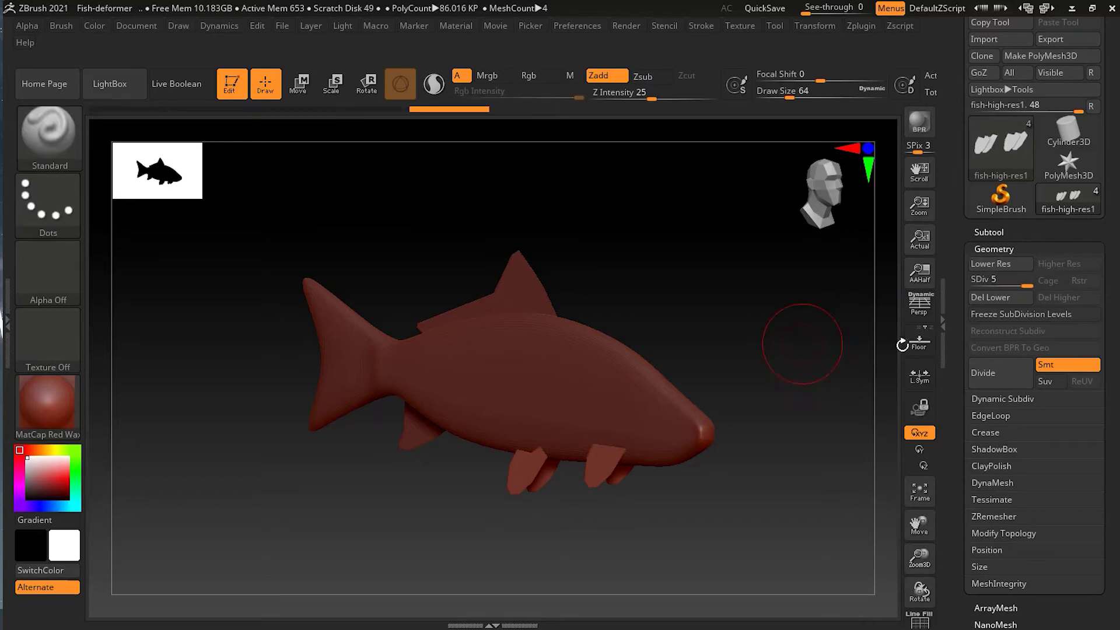
pyautogui.click(997, 298)
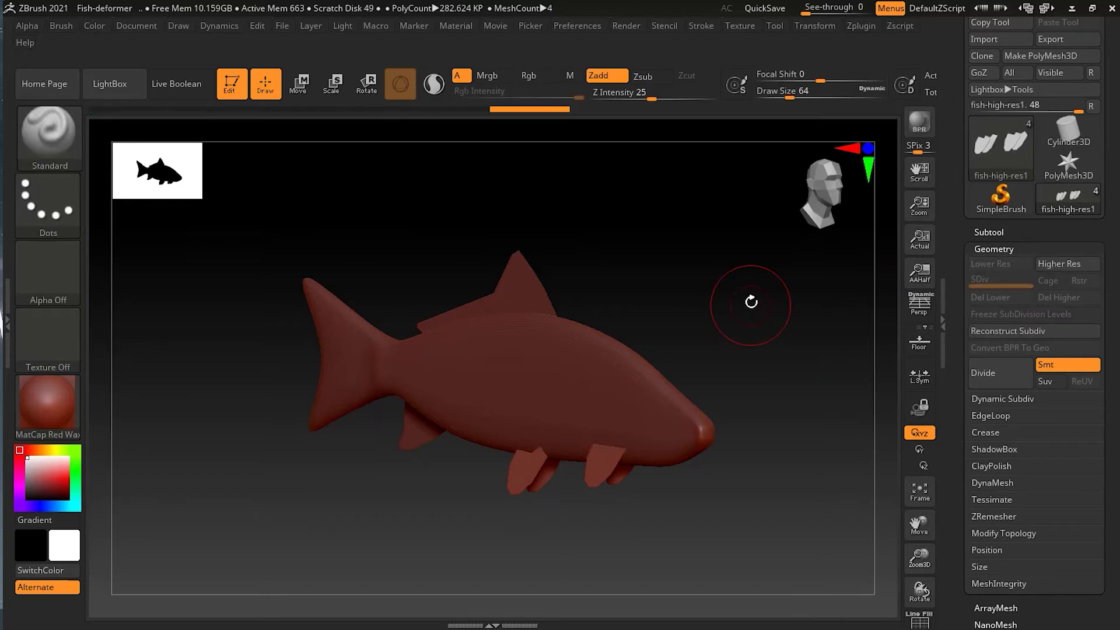
# Divide the dorsal fin subtool, fish-high-res3, up to subdivision level 5
pyautogui.keyDown('alt'); pyautogui.click(523, 289); pyautogui.keyUp('alt')
pyautogui.press('ctrl')
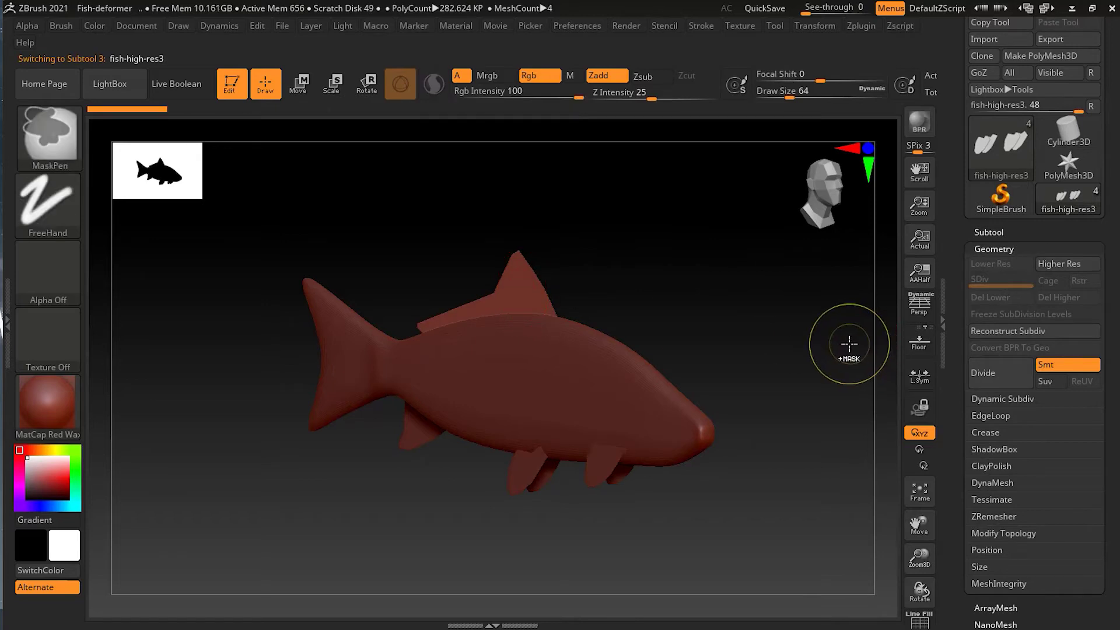
pyautogui.press('d')
pyautogui.press('d')
pyautogui.press('d')
pyautogui.press('d')
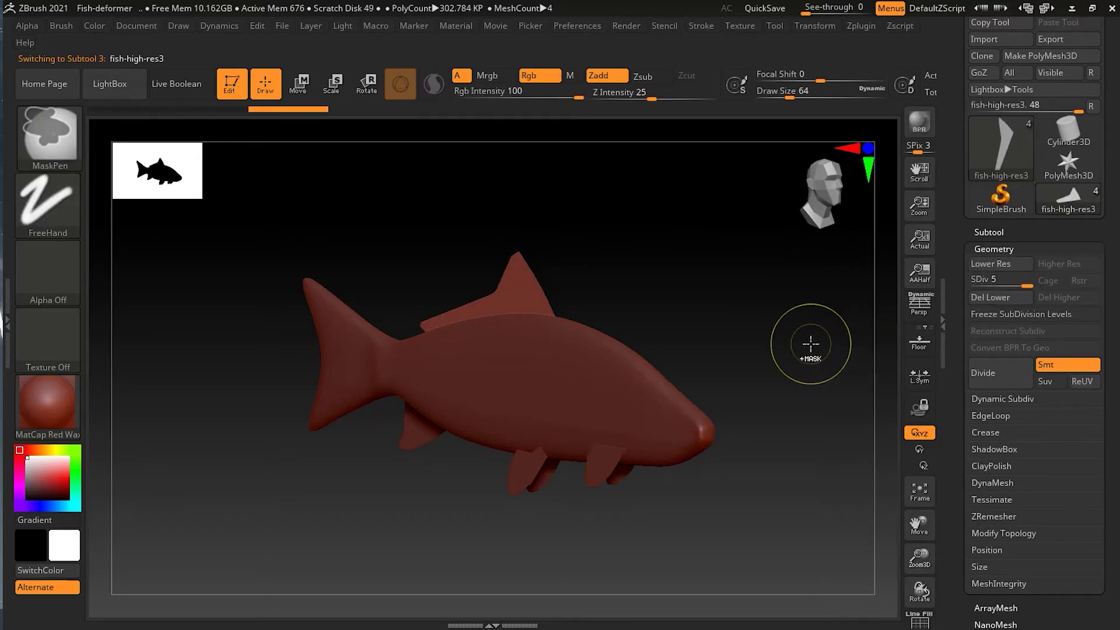
# Delete the dorsal fin's lower subdivision levels, then repeatedly divide the rear lower fin, fish-high-res, and delete its lower levels too
pyautogui.click(998, 296)
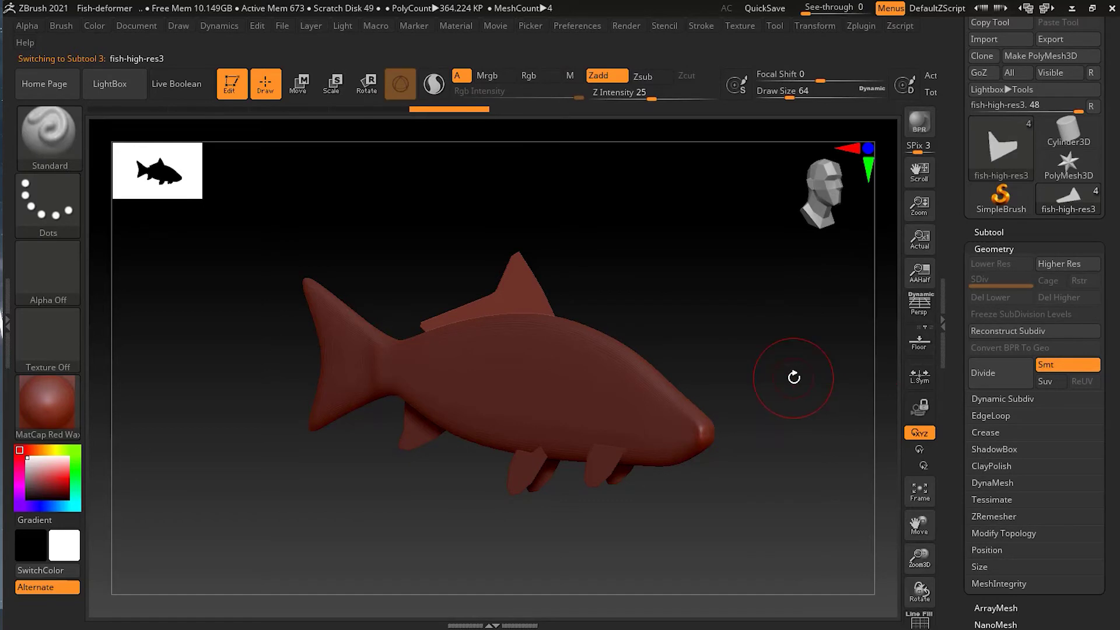
pyautogui.keyDown('alt'); pyautogui.click(419, 436); pyautogui.keyUp('alt')
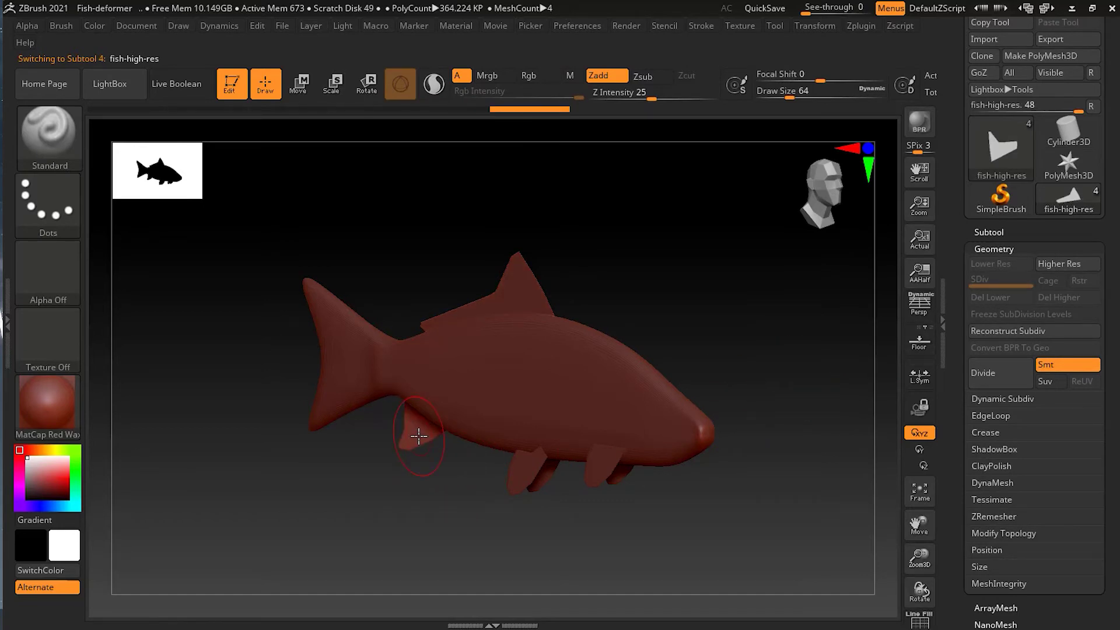
pyautogui.press('ctrl')
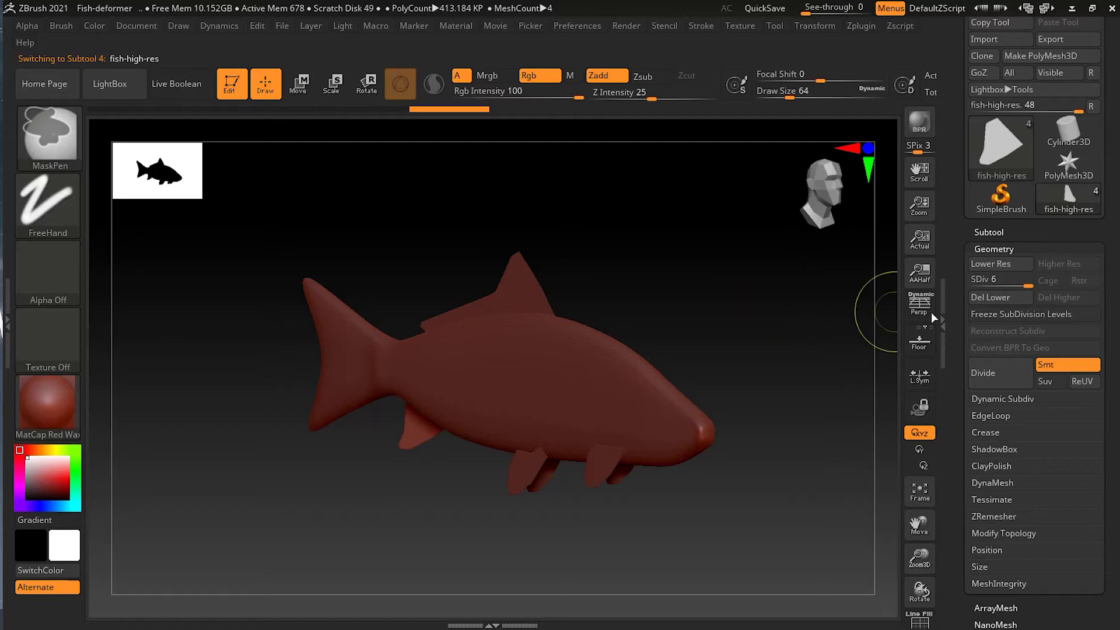
pyautogui.click(995, 296)
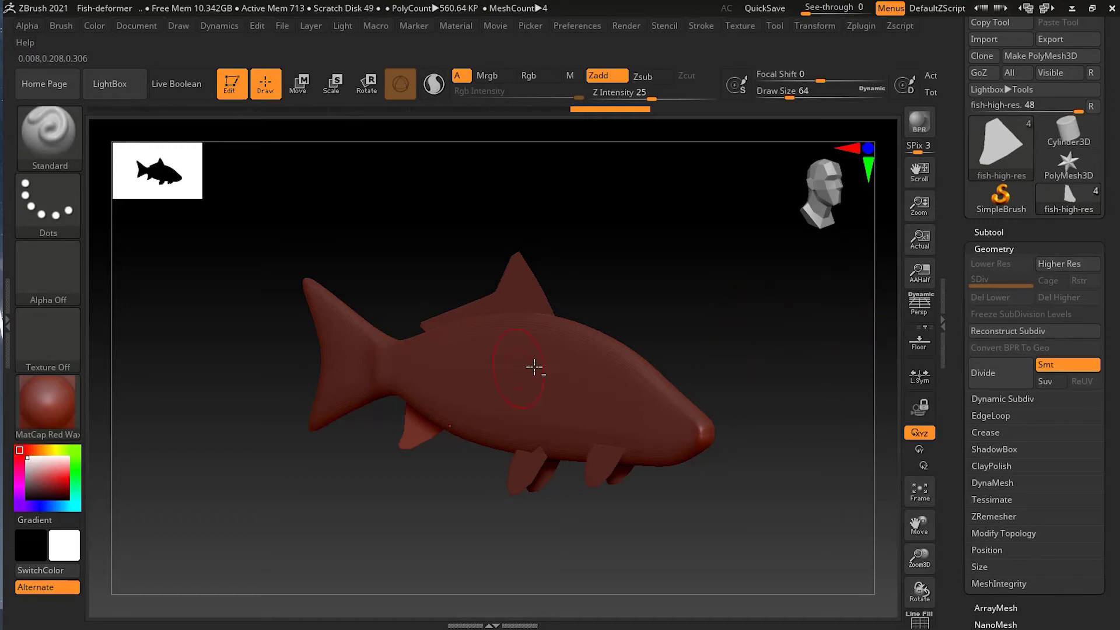
# Select the fish body, fish-high-res6, and briefly show its polyframe to inspect the mesh density
pyautogui.keyDown('alt'); pyautogui.click(559, 379); pyautogui.keyUp('alt')
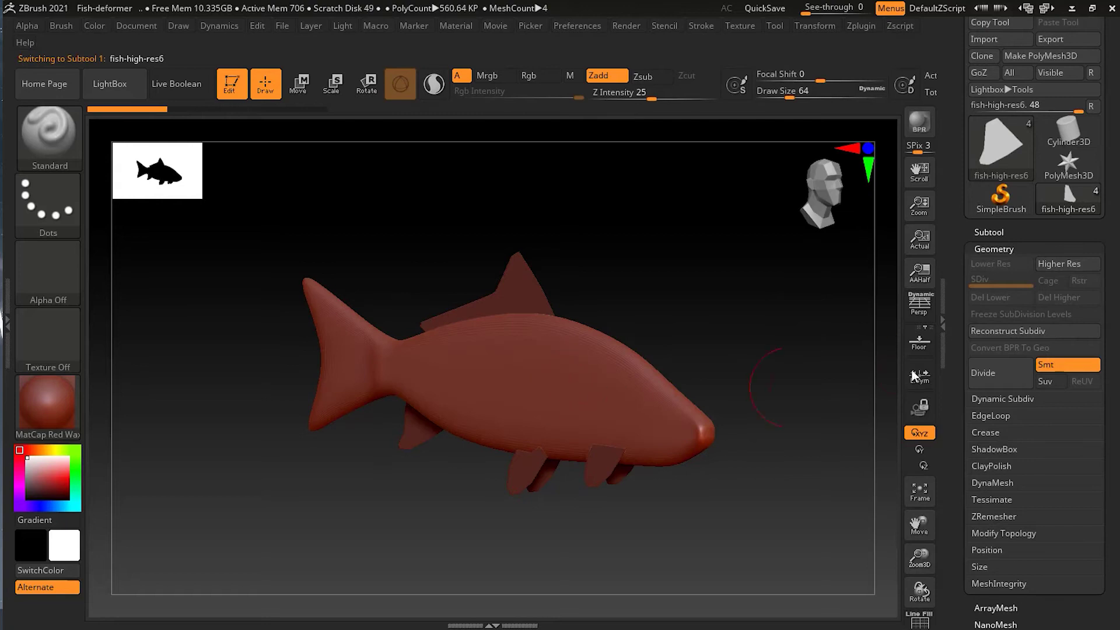
pyautogui.click(916, 621)
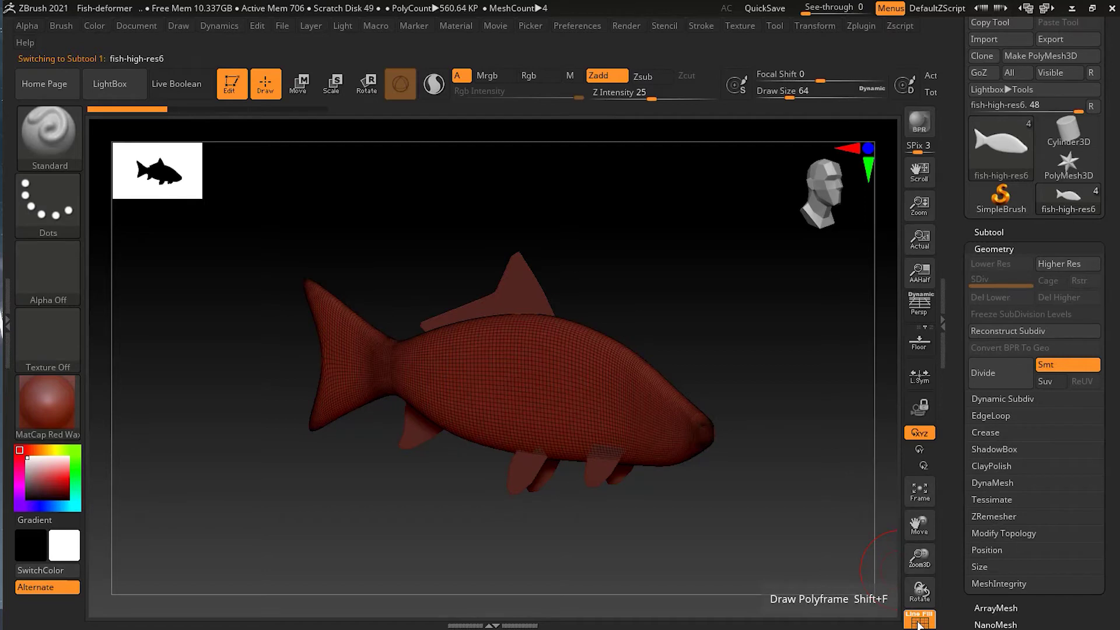
pyautogui.click(918, 623)
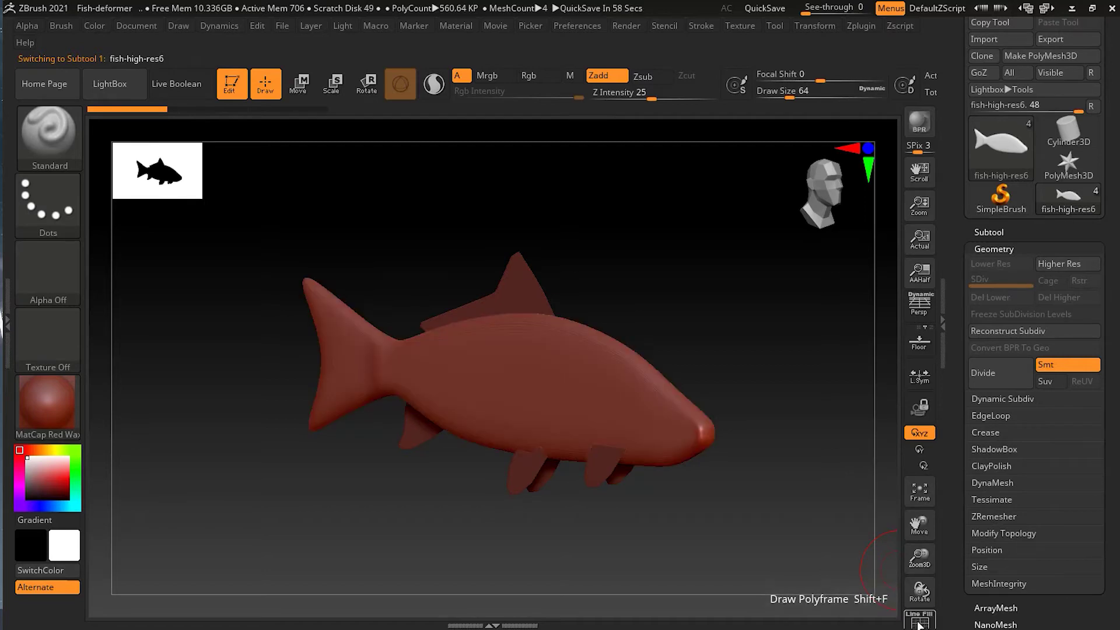
# Apply a negative SBend deformation to the fish body, fish-high-res6, curving its head downward
pyautogui.click(999, 249)
pyautogui.click(997, 232)
pyautogui.click(996, 231)
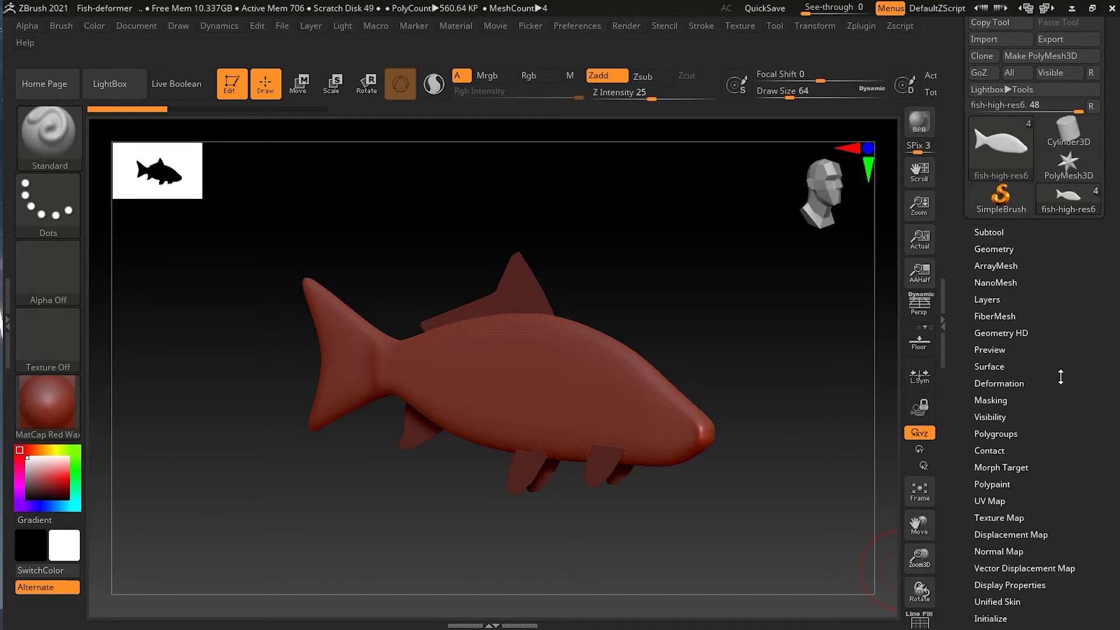
pyautogui.click(1024, 383)
pyautogui.scroll(-5, 1115, 413)
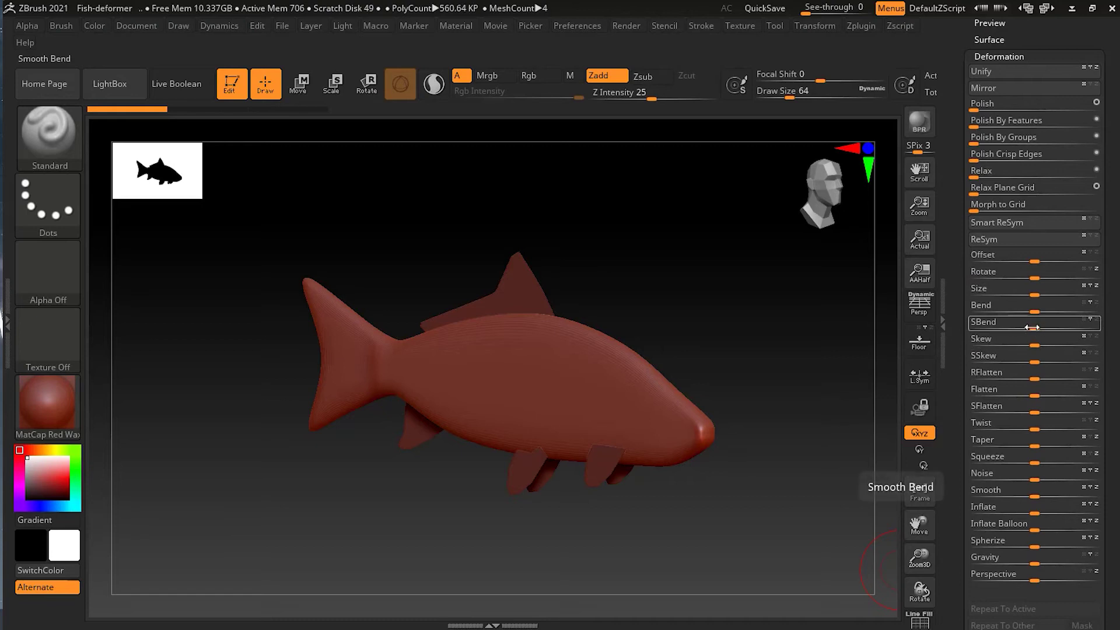
pyautogui.moveTo(1034, 324); pyautogui.dragTo(1019, 328)
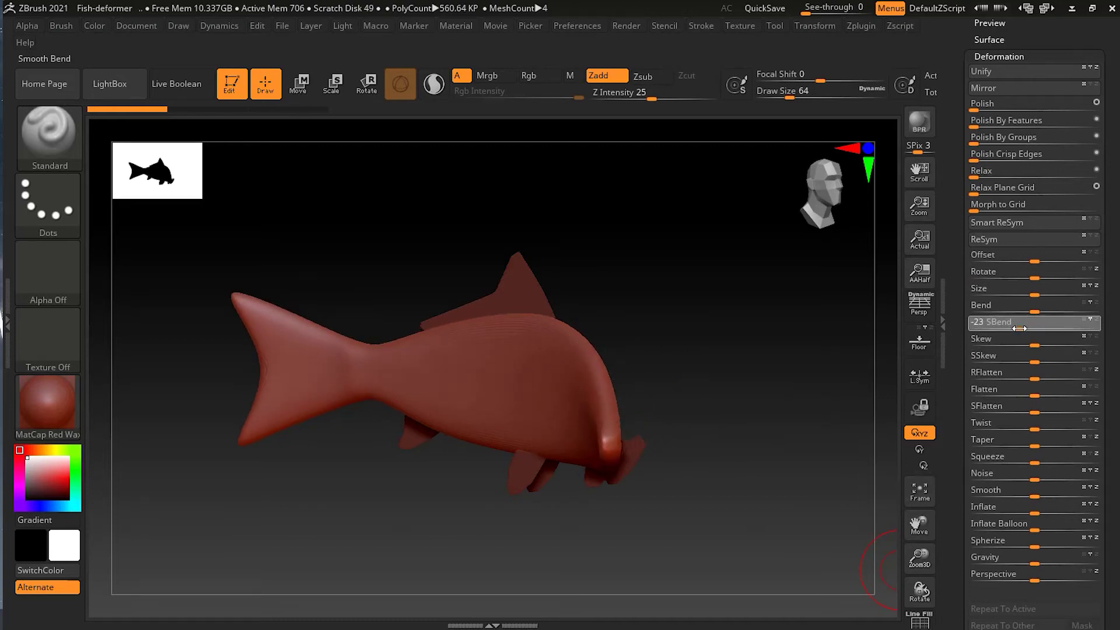
pyautogui.moveTo(1019, 328); pyautogui.dragTo(1022, 331)
# Make the paired lower fins, fish-high-res1, the active subtool and re-apply the body's smooth bend with Repeat To Active
pyautogui.scroll(6, 1109, 390)
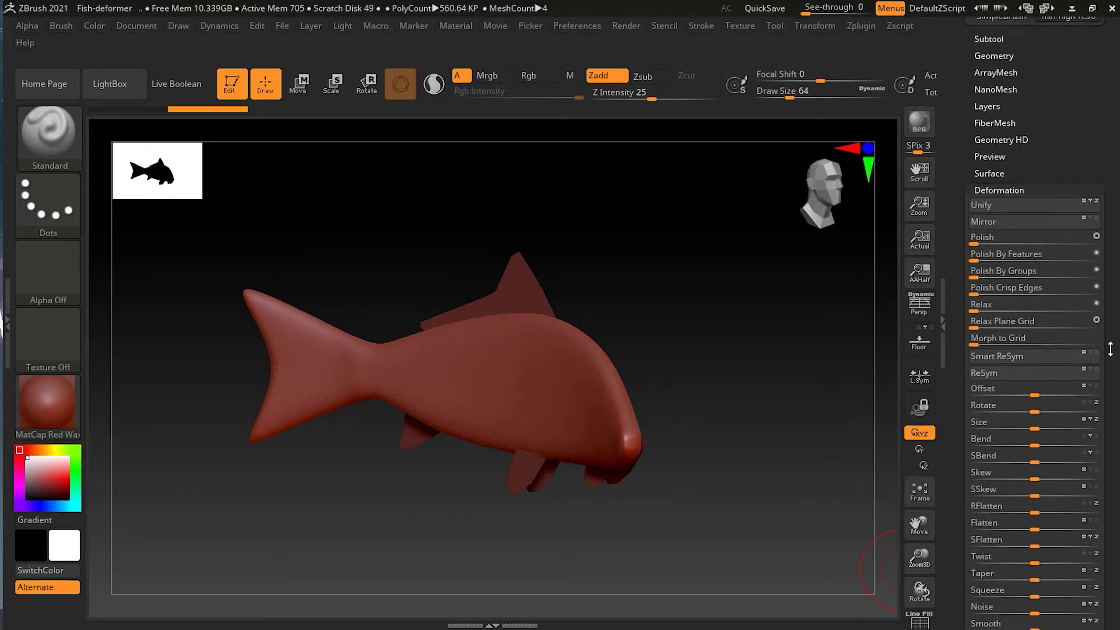
pyautogui.click(990, 255)
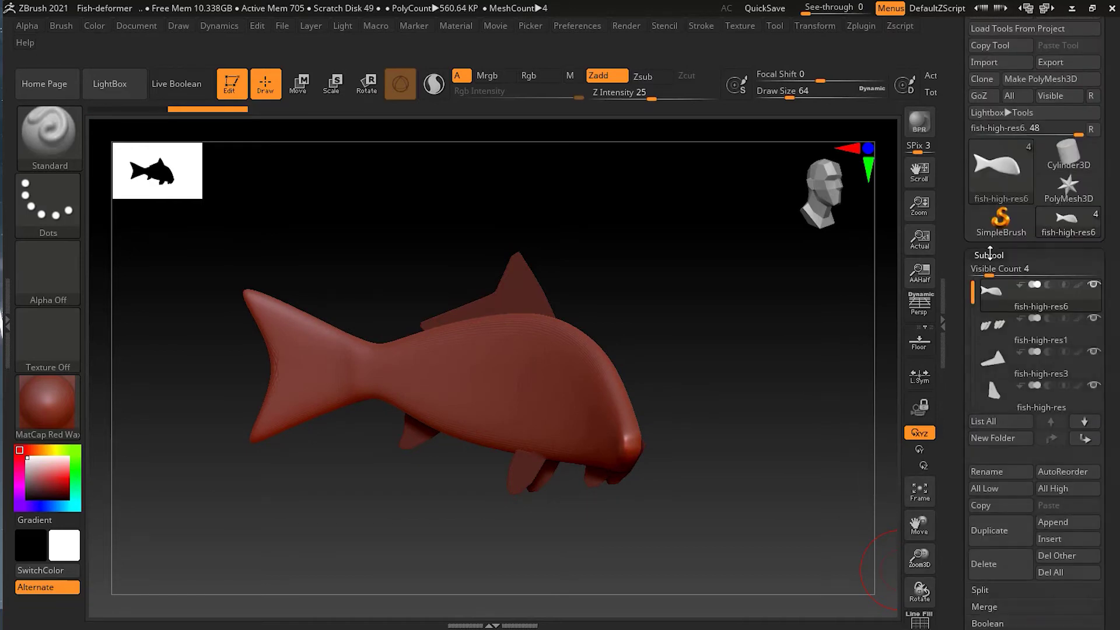
pyautogui.moveTo(1009, 327)
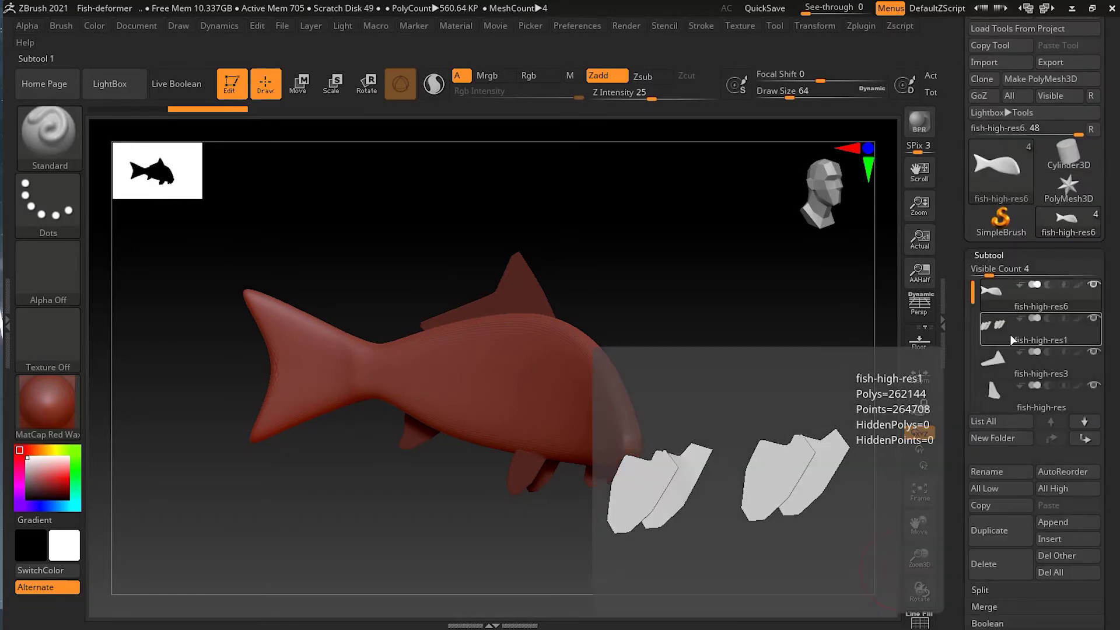
pyautogui.click(1010, 333)
pyautogui.click(990, 255)
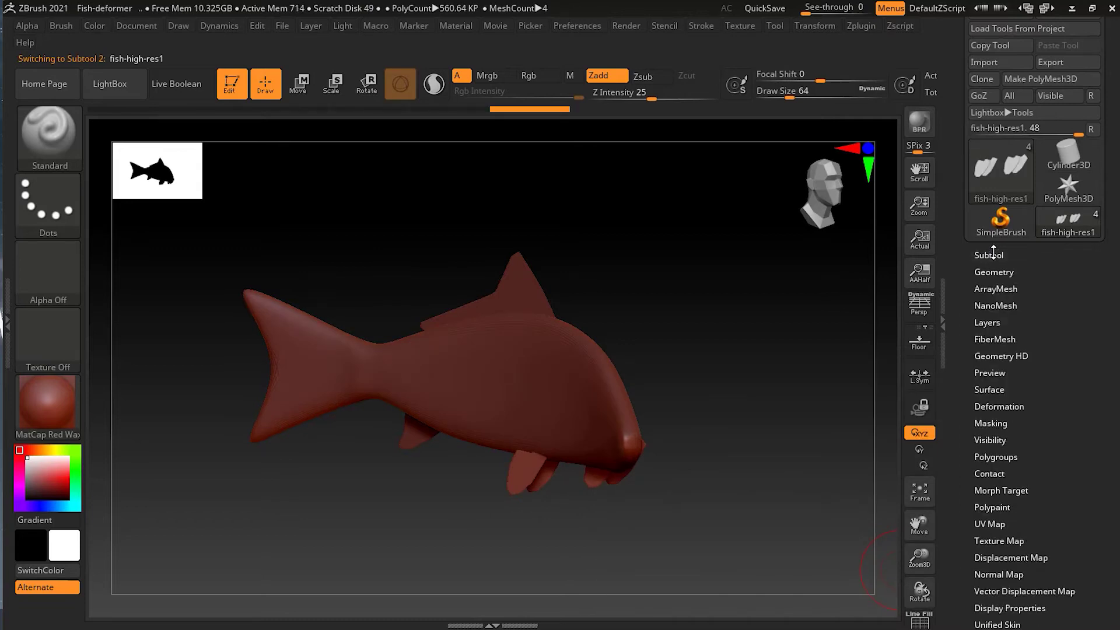
pyautogui.moveTo(1045, 336); pyautogui.dragTo(1047, 294)
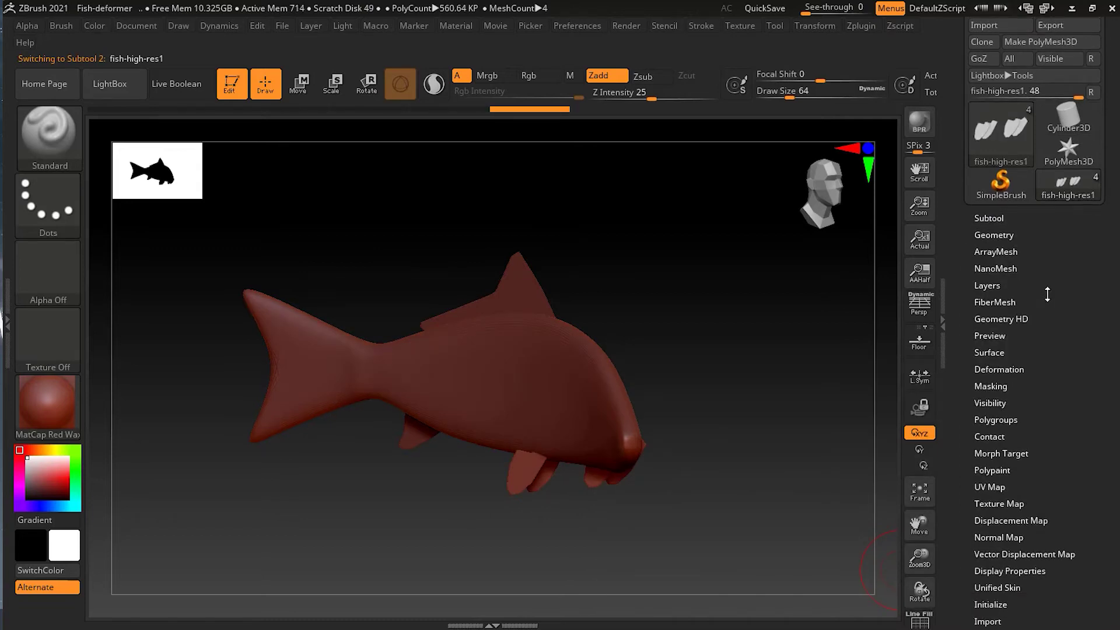
pyautogui.click(1016, 370)
pyautogui.scroll(-6, 1104, 274)
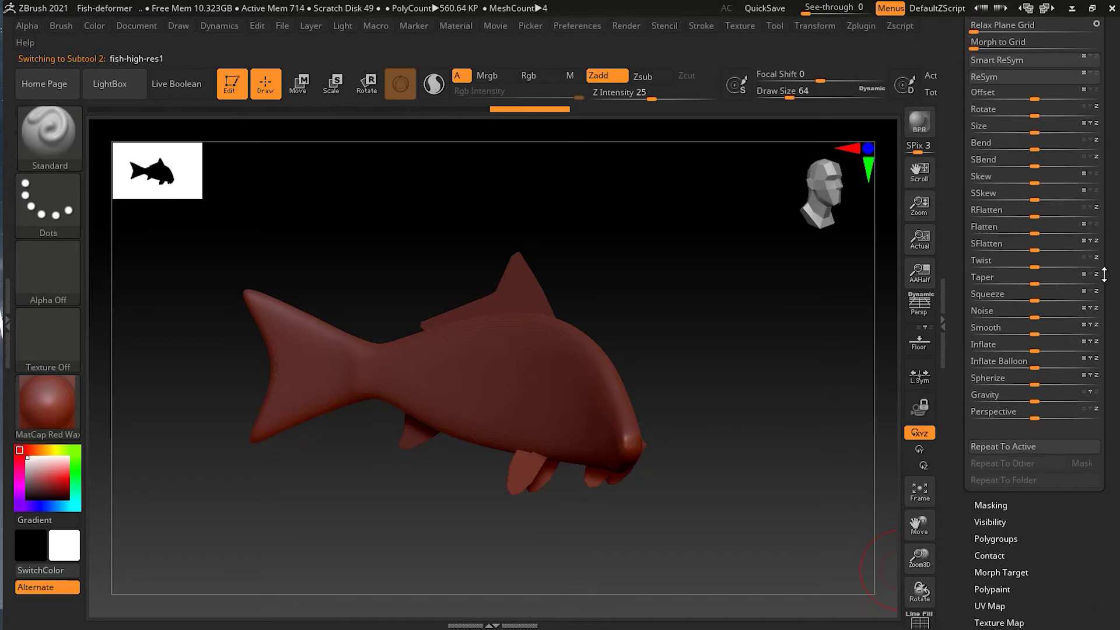
pyautogui.click(1021, 446)
pyautogui.moveTo(808, 428)
pyautogui.mouseDown()
pyautogui.moveTo(773, 428)
pyautogui.moveTo(809, 423)
pyautogui.mouseUp()
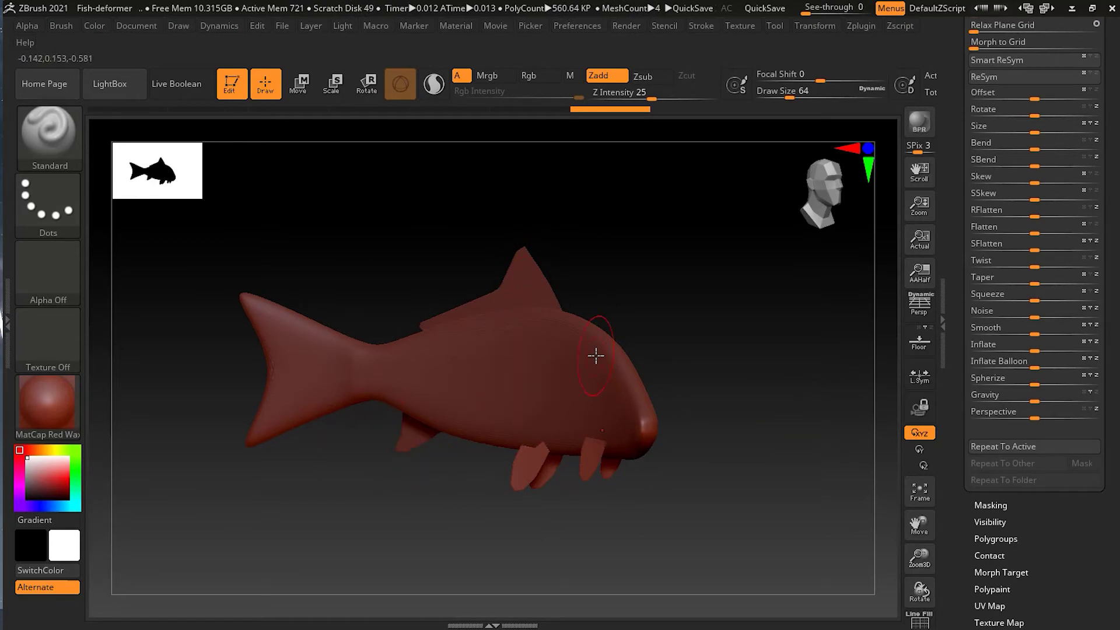
# Repeat the same smooth bend on the dorsal fin, fish-high-res3, and on the rear lower fin, fish-high-res
pyautogui.keyDown('alt'); pyautogui.click(529, 282); pyautogui.keyUp('alt')
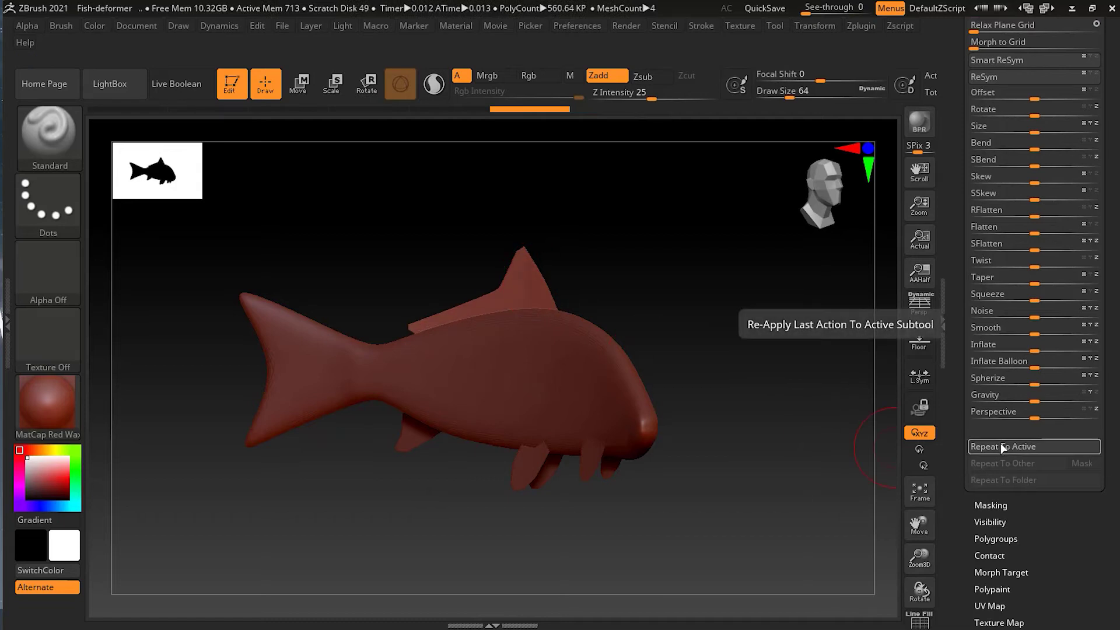
pyautogui.moveTo(662, 265); pyautogui.dragTo(663, 235)
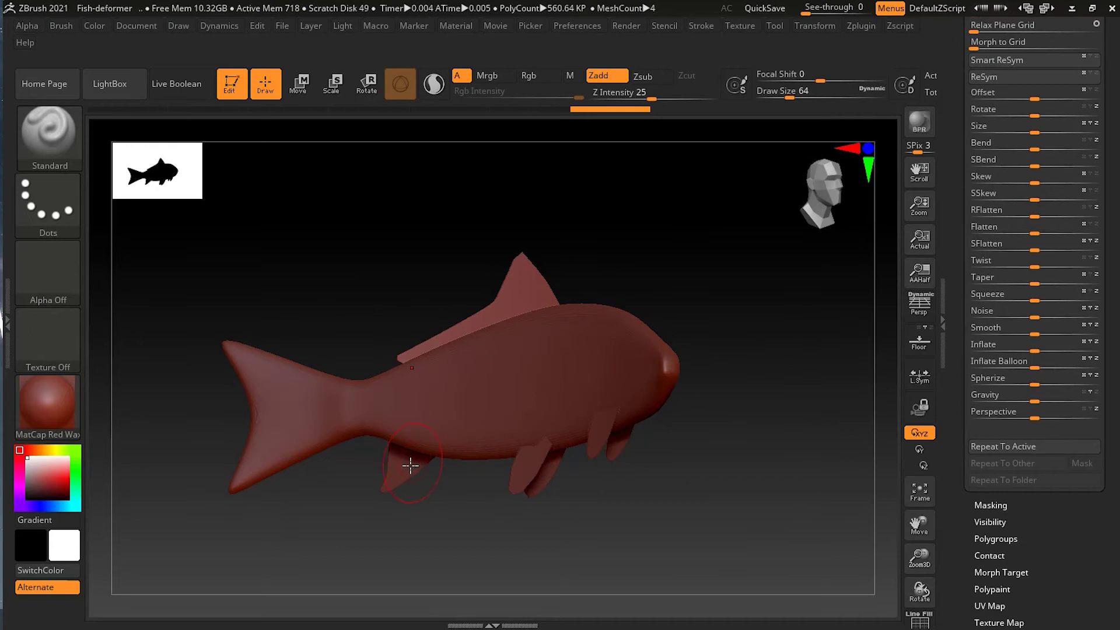
pyautogui.keyDown('alt'); pyautogui.click(398, 471); pyautogui.keyUp('alt')
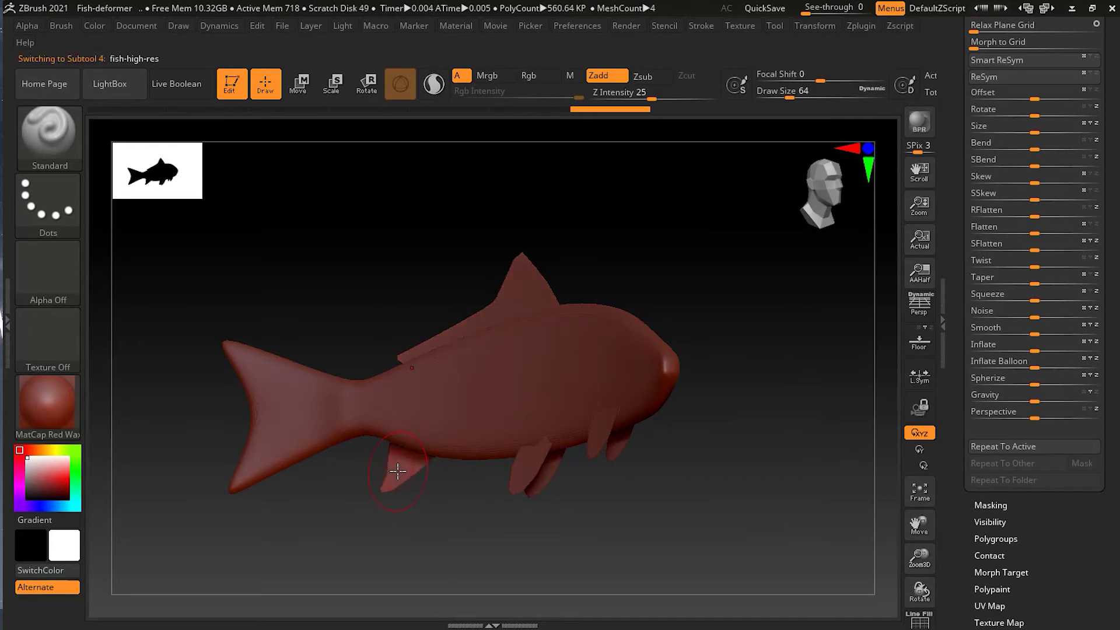
pyautogui.click(1006, 446)
pyautogui.moveTo(430, 532)
pyautogui.mouseDown()
pyautogui.moveTo(563, 523)
pyautogui.moveTo(425, 540)
pyautogui.moveTo(387, 507)
pyautogui.moveTo(380, 527)
pyautogui.moveTo(388, 534)
pyautogui.moveTo(755, 405)
pyautogui.moveTo(688, 413)
pyautogui.moveTo(725, 397)
pyautogui.moveTo(638, 268)
pyautogui.moveTo(410, 449)
pyautogui.moveTo(387, 498)
pyautogui.moveTo(398, 495)
pyautogui.mouseUp()
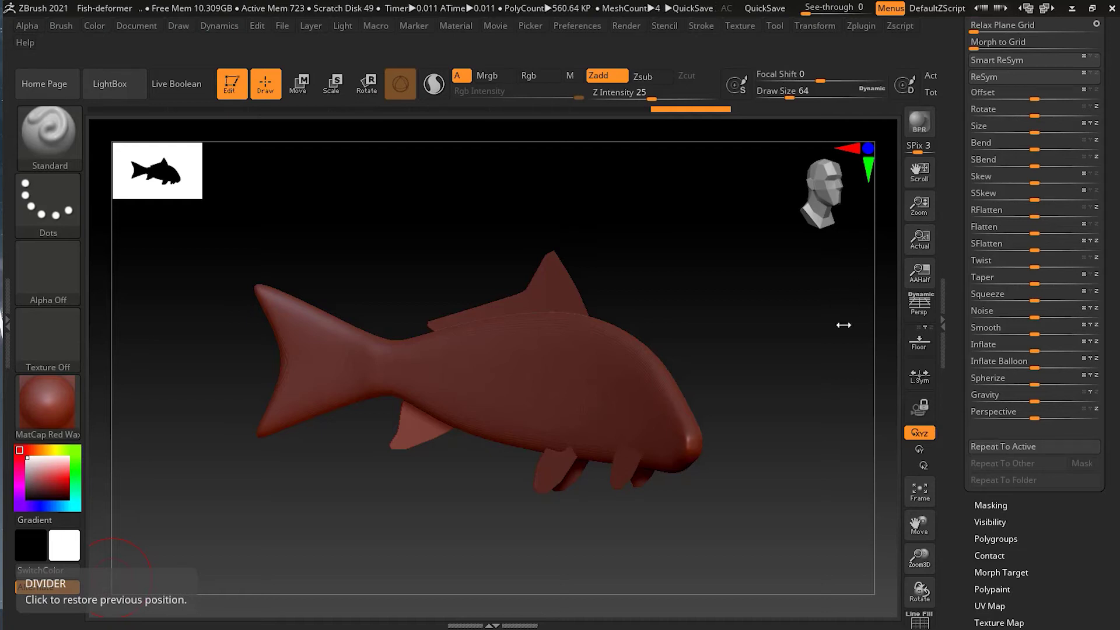
# Rewind the undo history of the rear lower fin, paired fins, fish body and dorsal fin to their starting states
pyautogui.moveTo(701, 109); pyautogui.dragTo(115, 110)
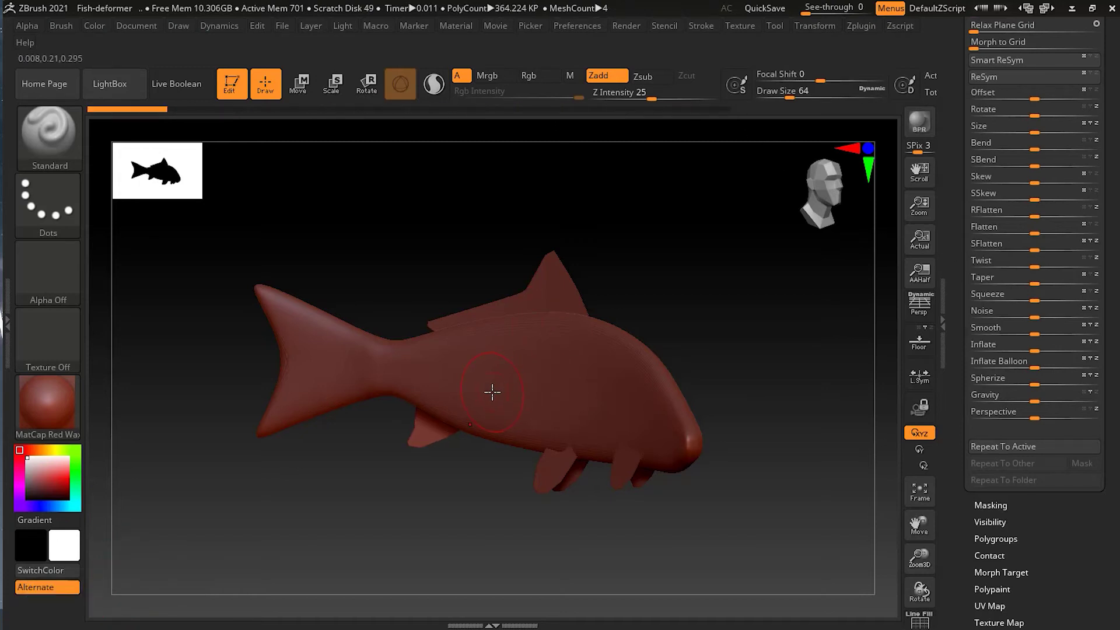
pyautogui.keyDown('alt'); pyautogui.click(557, 468); pyautogui.keyUp('alt')
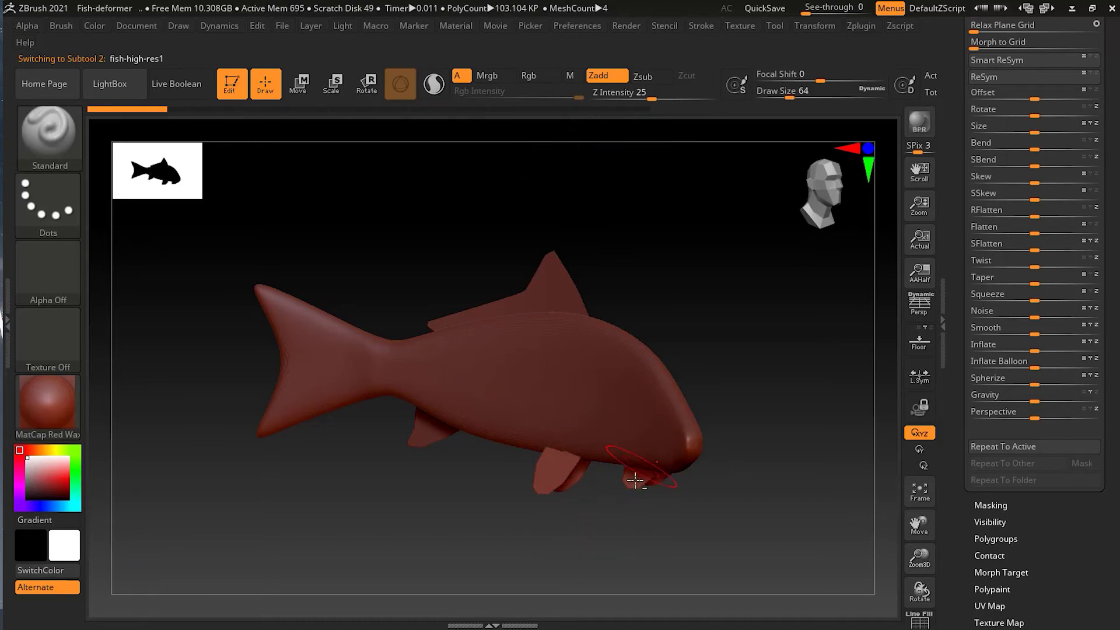
pyautogui.keyDown('alt'); pyautogui.click(558, 388); pyautogui.keyUp('alt')
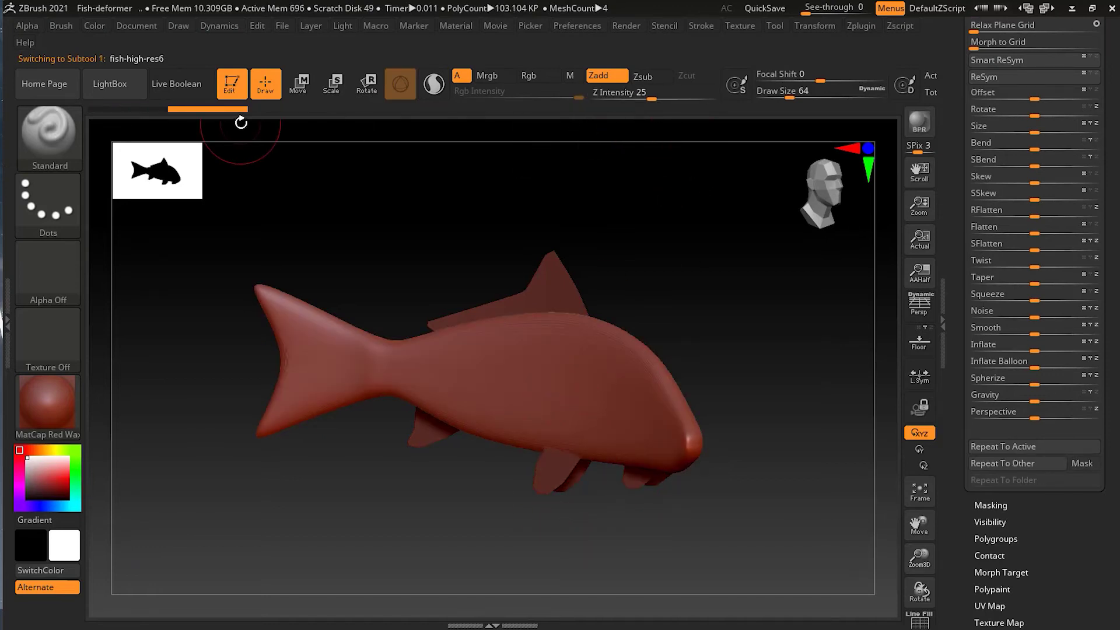
pyautogui.click(218, 111)
pyautogui.keyDown('alt'); pyautogui.click(551, 286); pyautogui.keyUp('alt')
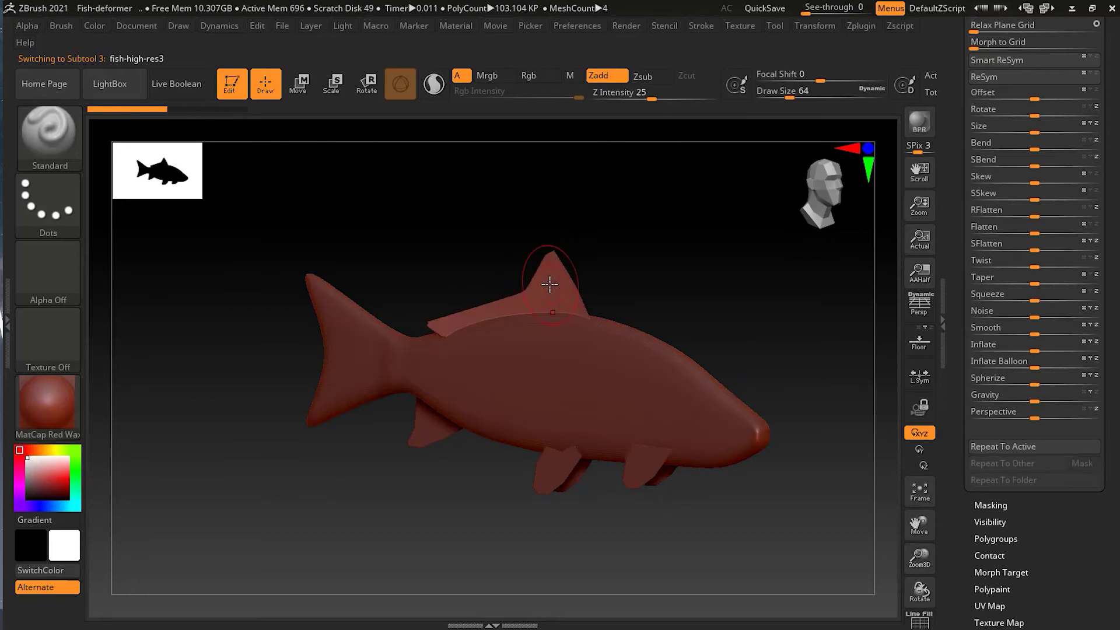
pyautogui.moveTo(599, 111); pyautogui.dragTo(101, 111)
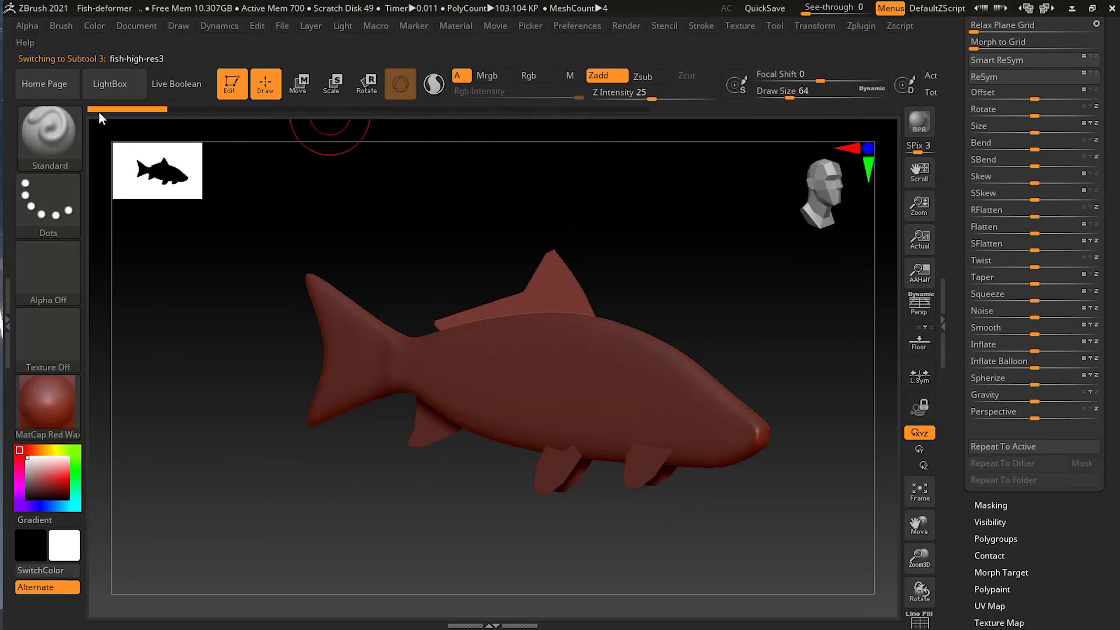
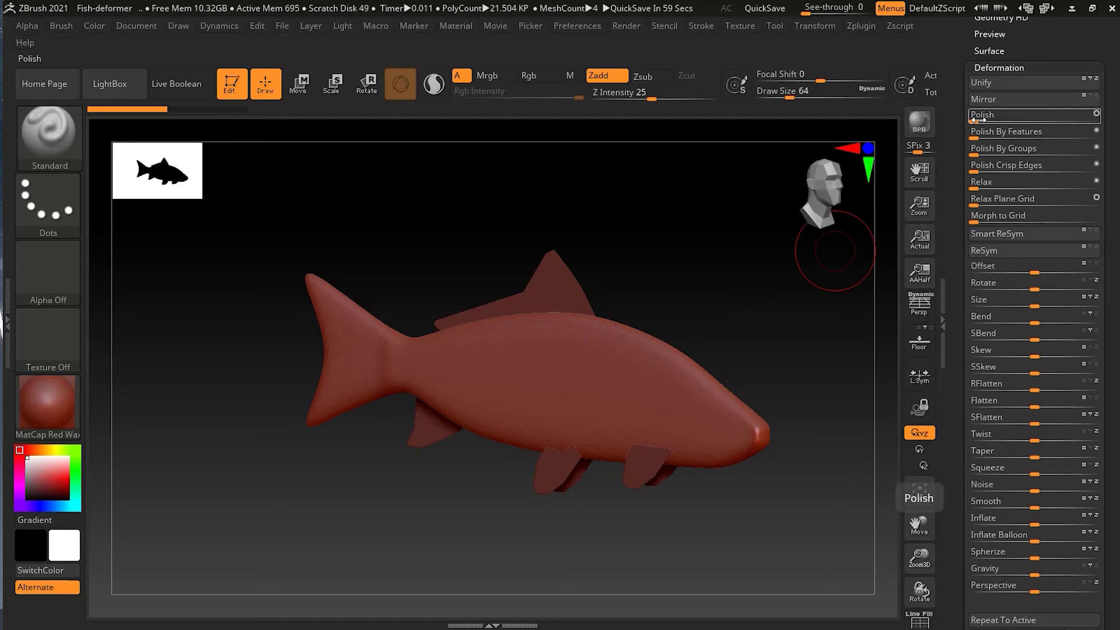
# Polish the fish body at 77, display its polyframe, and polish the body a second time
pyautogui.moveTo(976, 119); pyautogui.dragTo(993, 119)
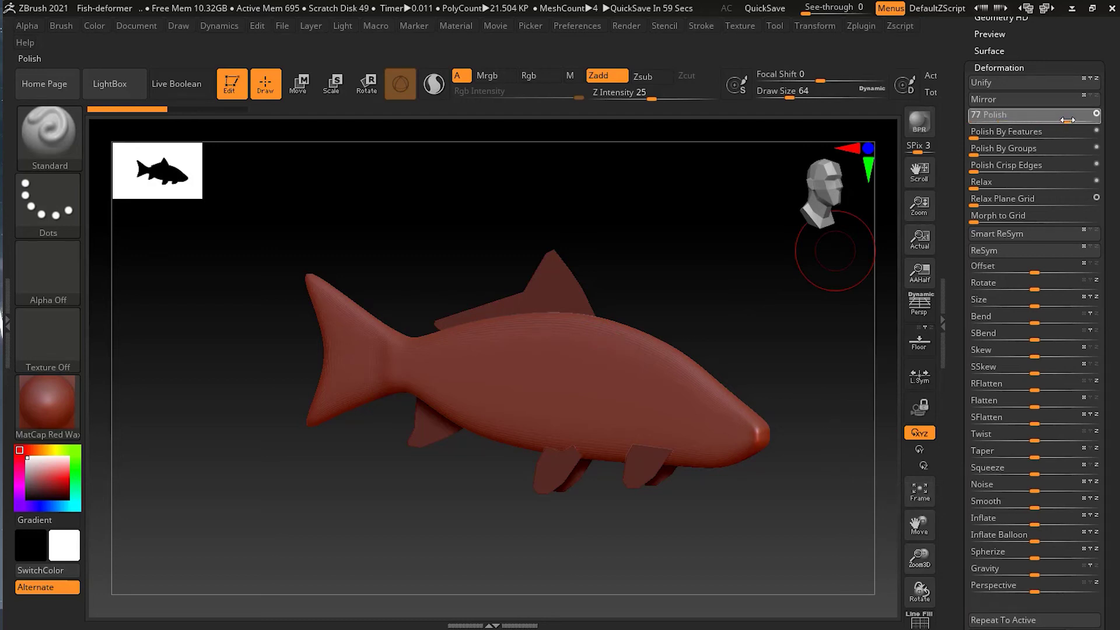
pyautogui.moveTo(1068, 120); pyautogui.dragTo(1069, 119)
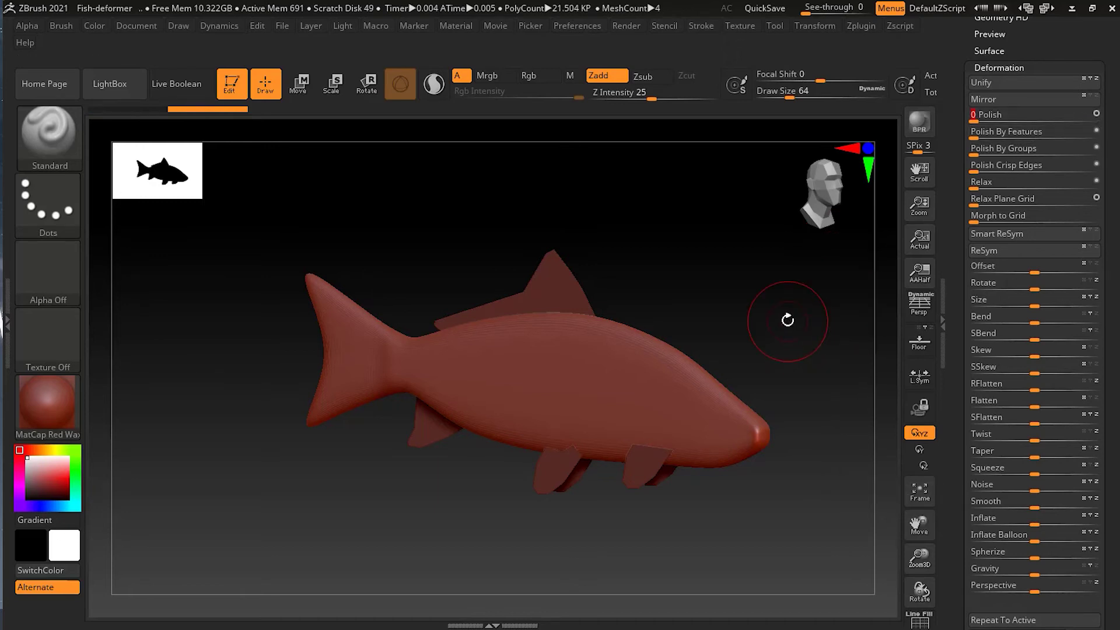
pyautogui.moveTo(733, 306)
pyautogui.keyDown('alt'); pyautogui.mouseDown()
pyautogui.moveTo(835, 297)
pyautogui.moveTo(725, 252)
pyautogui.moveTo(730, 265)
pyautogui.moveTo(682, 267)
pyautogui.moveTo(740, 310)
pyautogui.moveTo(730, 313)
pyautogui.moveTo(740, 290)
pyautogui.moveTo(790, 280)
pyautogui.moveTo(655, 265)
pyautogui.moveTo(721, 292)
pyautogui.mouseUp(); pyautogui.keyUp('alt')
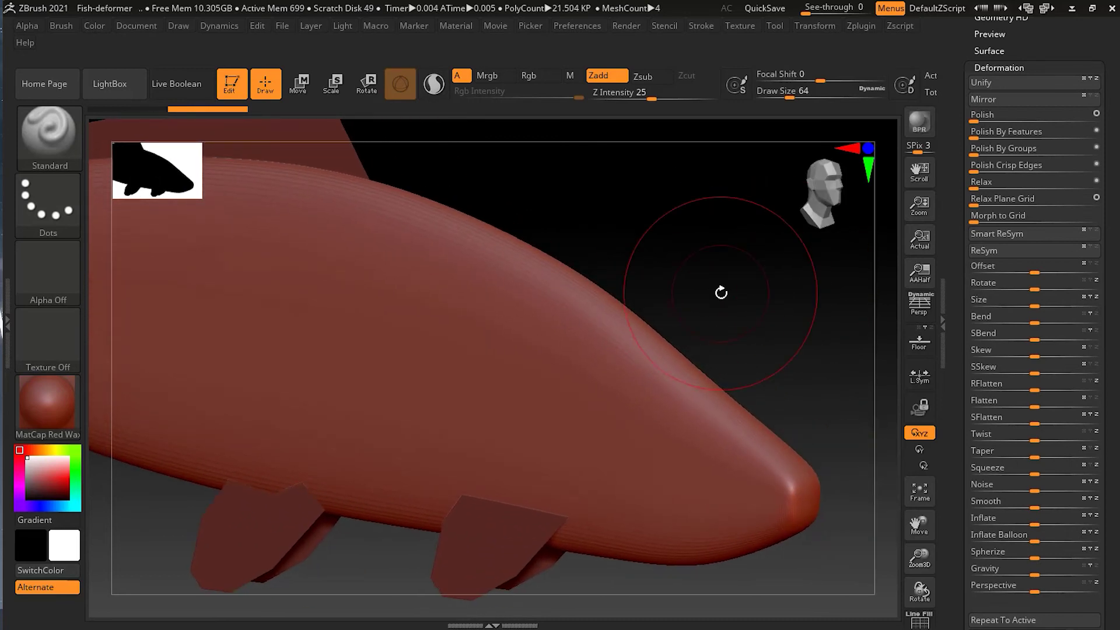
pyautogui.press('shift')
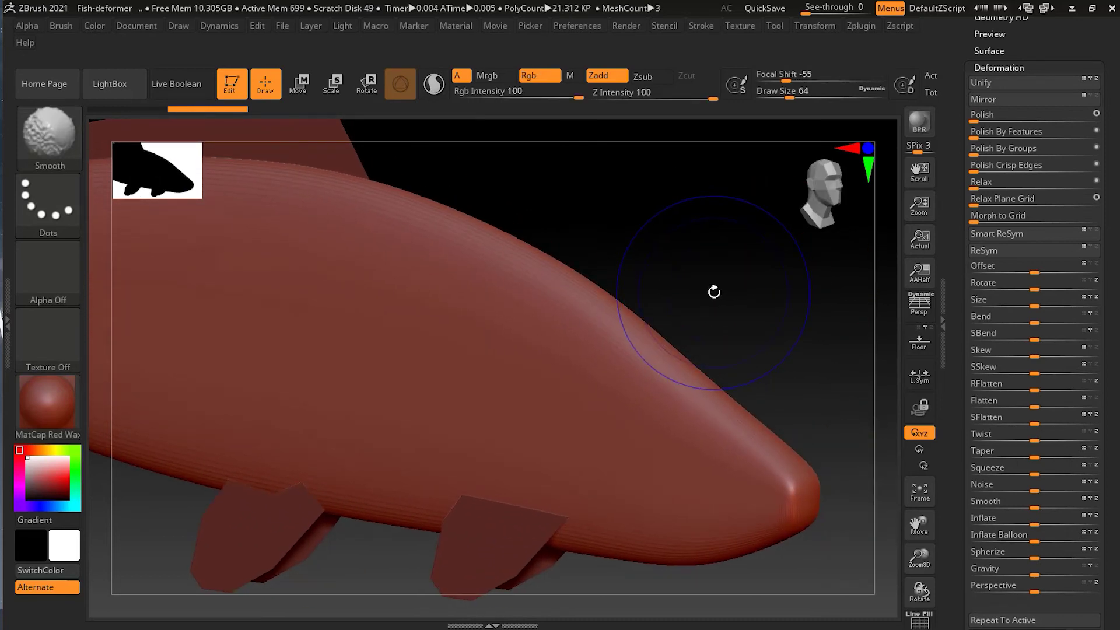
pyautogui.hotkey('shift', 'f')
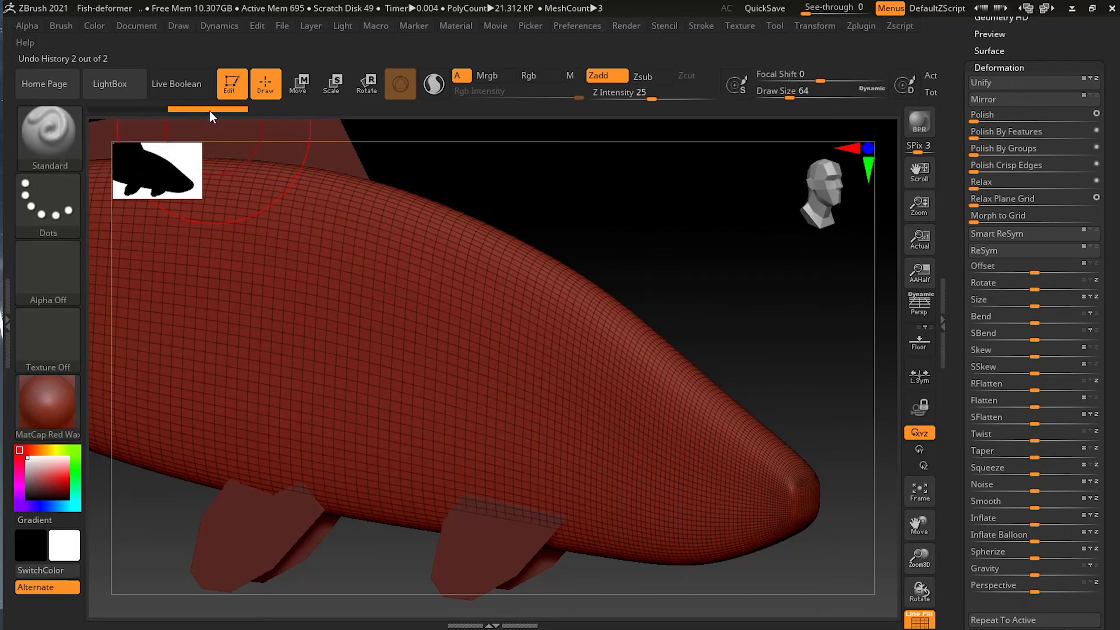
pyautogui.moveTo(984, 119); pyautogui.dragTo(1108, 124)
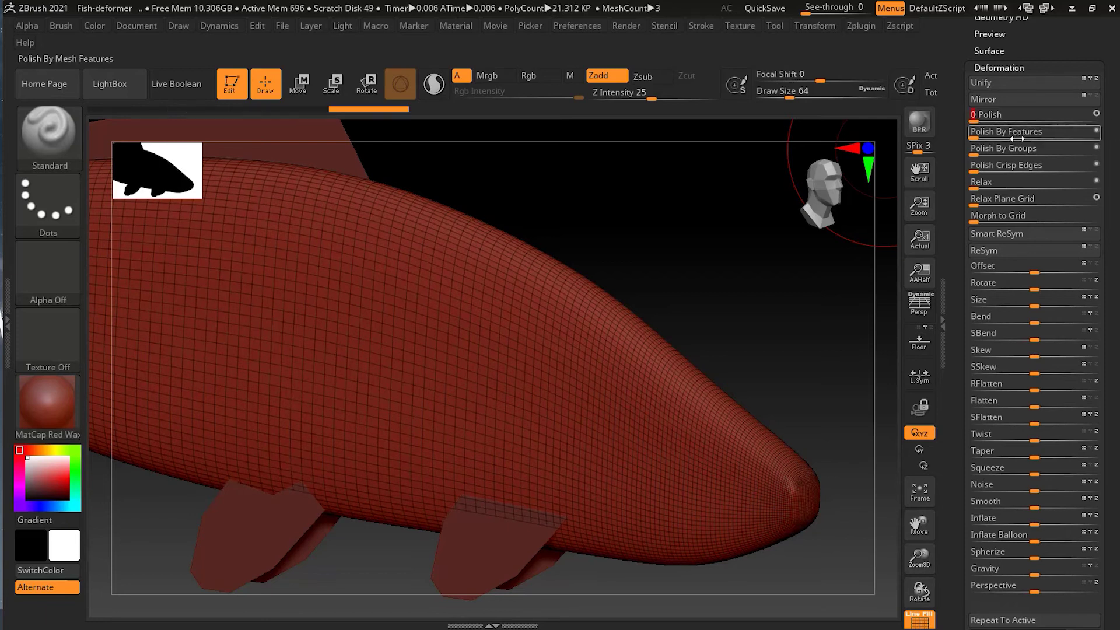
# Inspect the snout's mesh by switching between the polished and original states in the undo history, ending on the original
pyautogui.keyDown('alt'); pyautogui.moveTo(702, 315); pyautogui.dragTo(553, 220); pyautogui.keyUp('alt')
pyautogui.keyDown('alt'); pyautogui.moveTo(718, 388); pyautogui.dragTo(363, 117); pyautogui.keyUp('alt')
pyautogui.keyDown('alt'); pyautogui.moveTo(725, 439); pyautogui.dragTo(845, 350); pyautogui.keyUp('alt')
pyautogui.moveTo(919, 524); pyautogui.dragTo(632, 338)
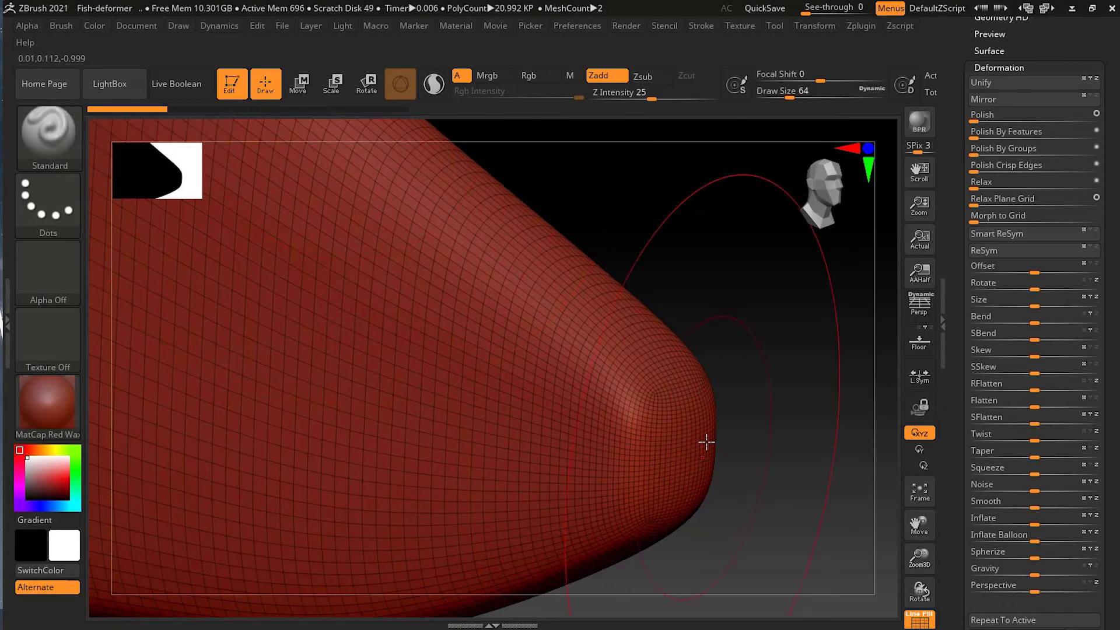
pyautogui.click(671, 555)
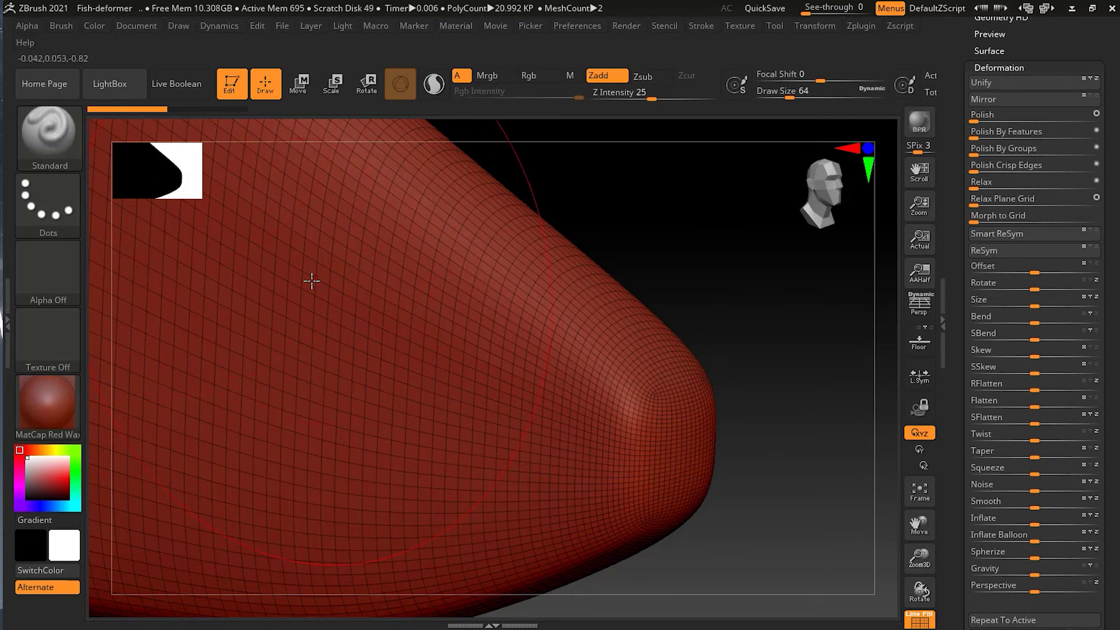
pyautogui.click(236, 109)
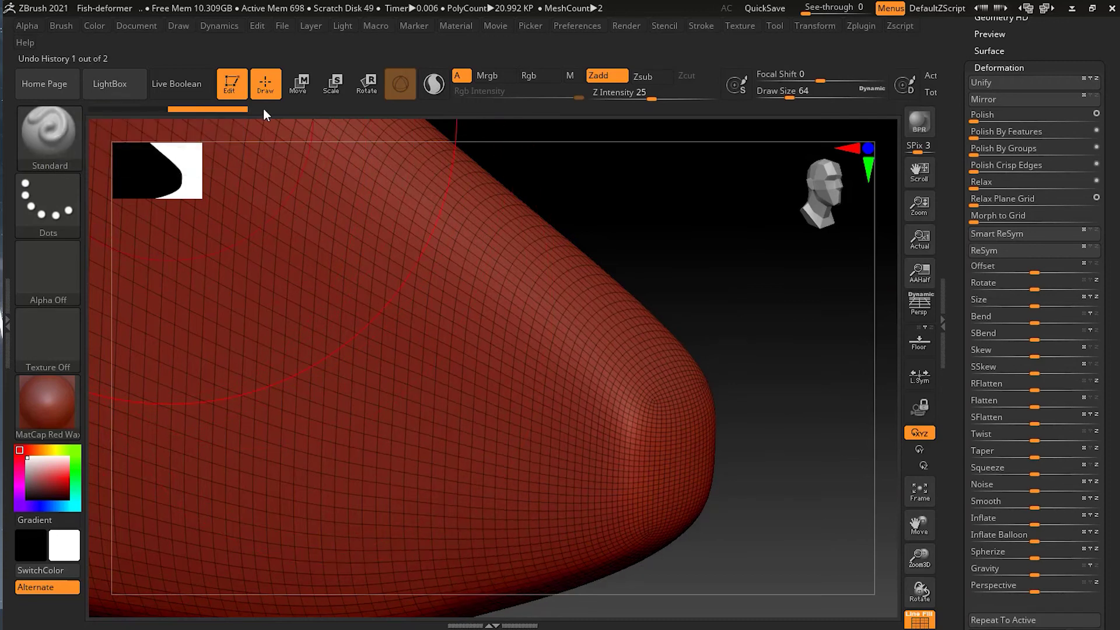
pyautogui.click(152, 108)
pyautogui.click(220, 109)
pyautogui.click(139, 109)
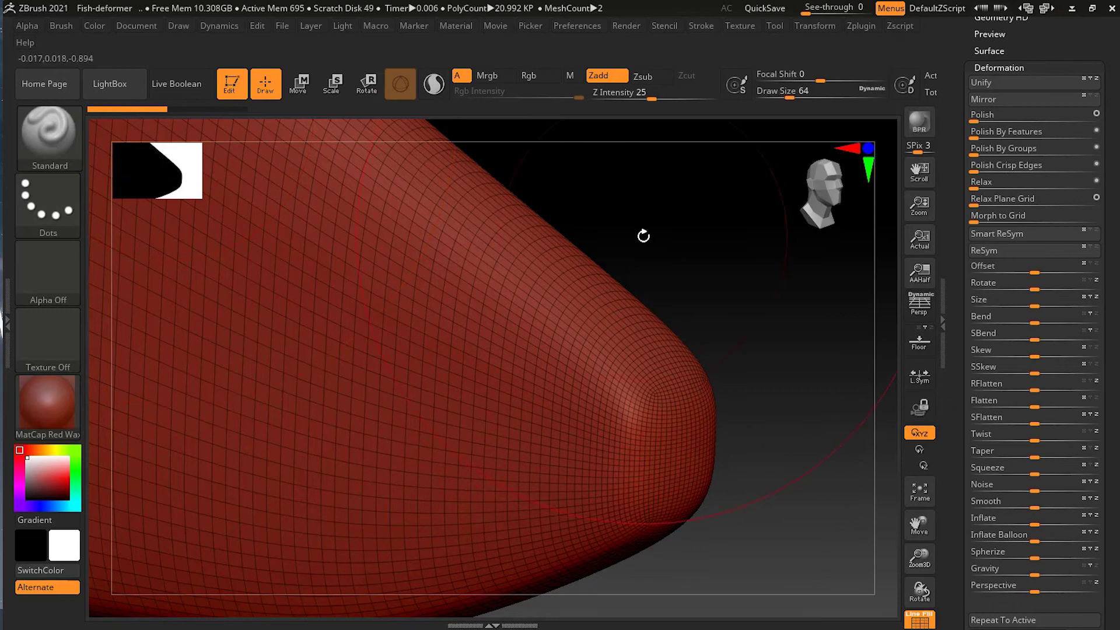
# Make the dorsal fin, fish-high-res3, the active subtool and display its polyframe
pyautogui.keyDown('alt'); pyautogui.moveTo(726, 263); pyautogui.dragTo(831, 367); pyautogui.keyUp('alt')
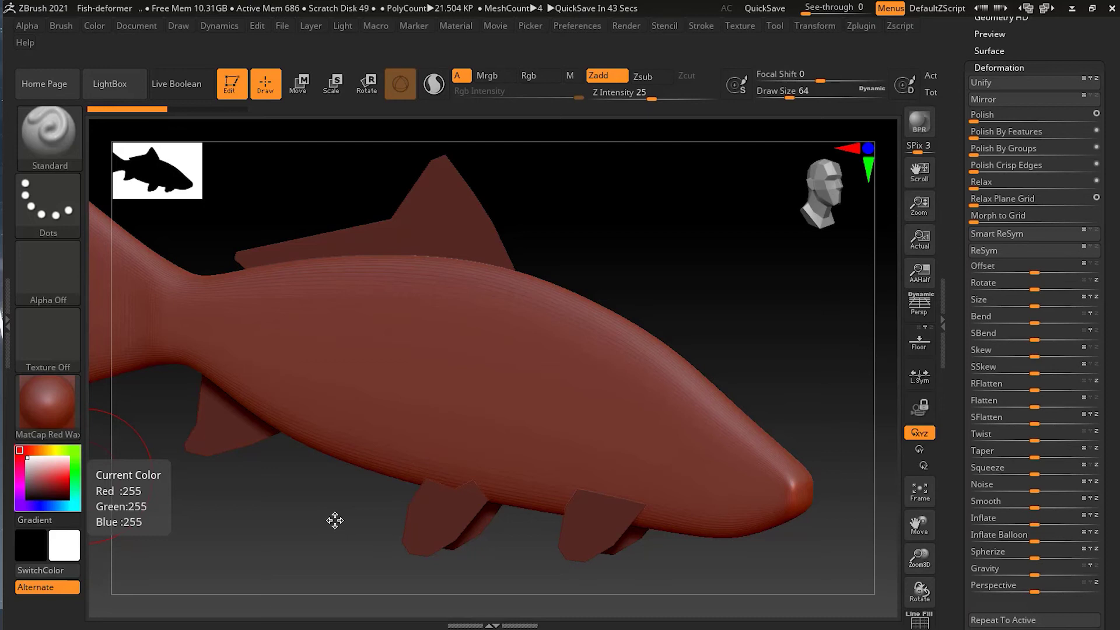
pyautogui.moveTo(649, 265)
pyautogui.mouseDown()
pyautogui.moveTo(648, 233)
pyautogui.moveTo(595, 220)
pyautogui.moveTo(657, 252)
pyautogui.mouseUp()
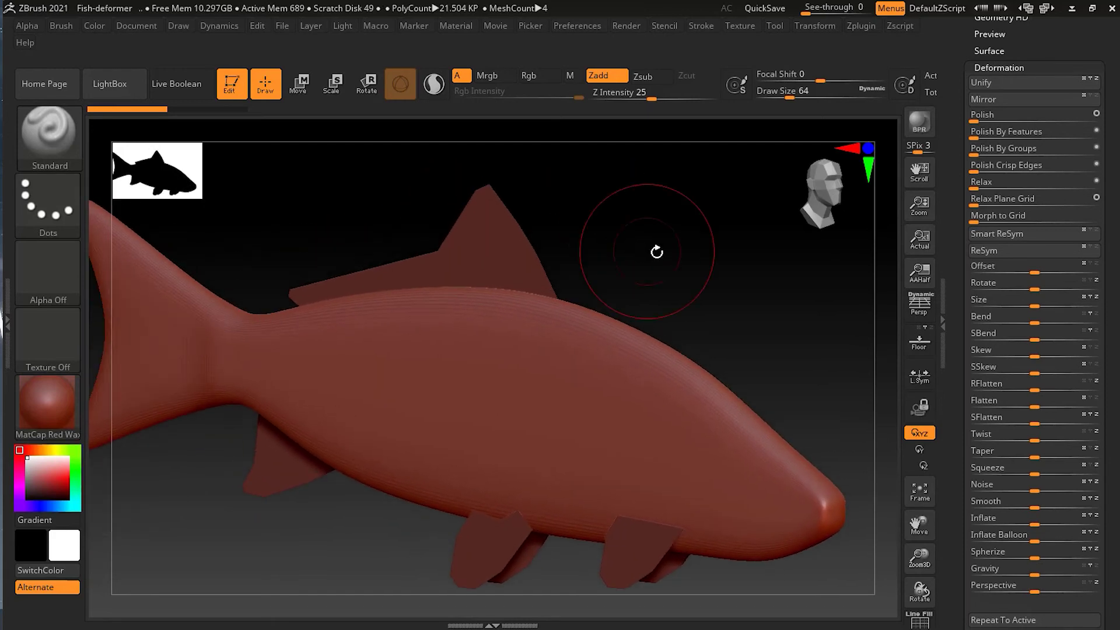
pyautogui.keyDown('alt'); pyautogui.click(492, 244); pyautogui.keyUp('alt')
pyautogui.moveTo(587, 225); pyautogui.dragTo(728, 308)
pyautogui.click(1003, 67)
pyautogui.click(1004, 67)
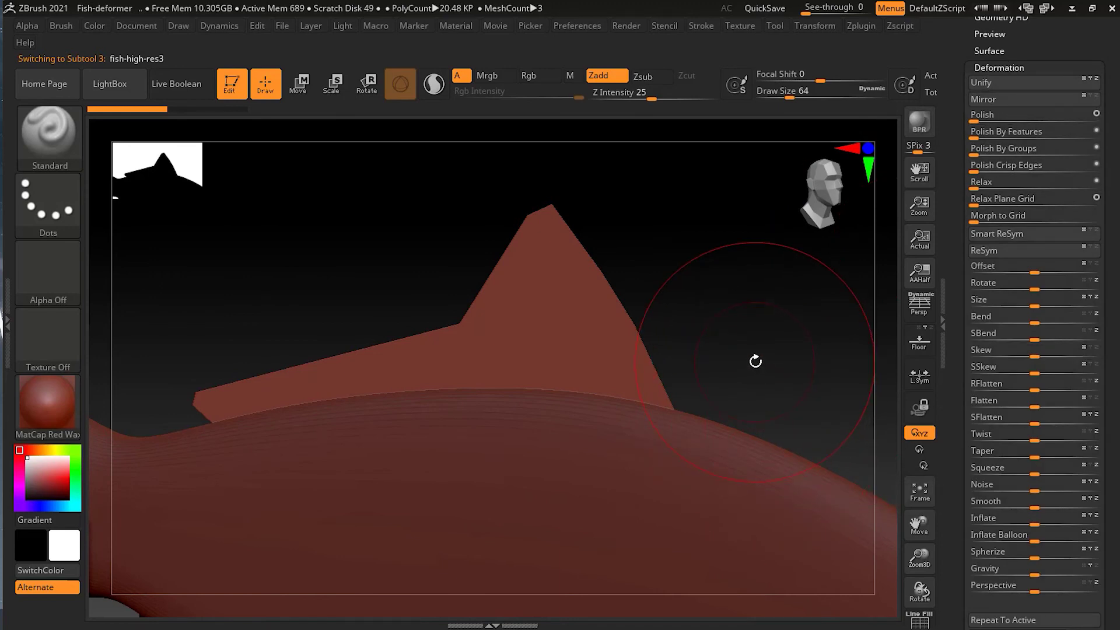
pyautogui.press('shift')
pyautogui.hotkey('shift', 'f')
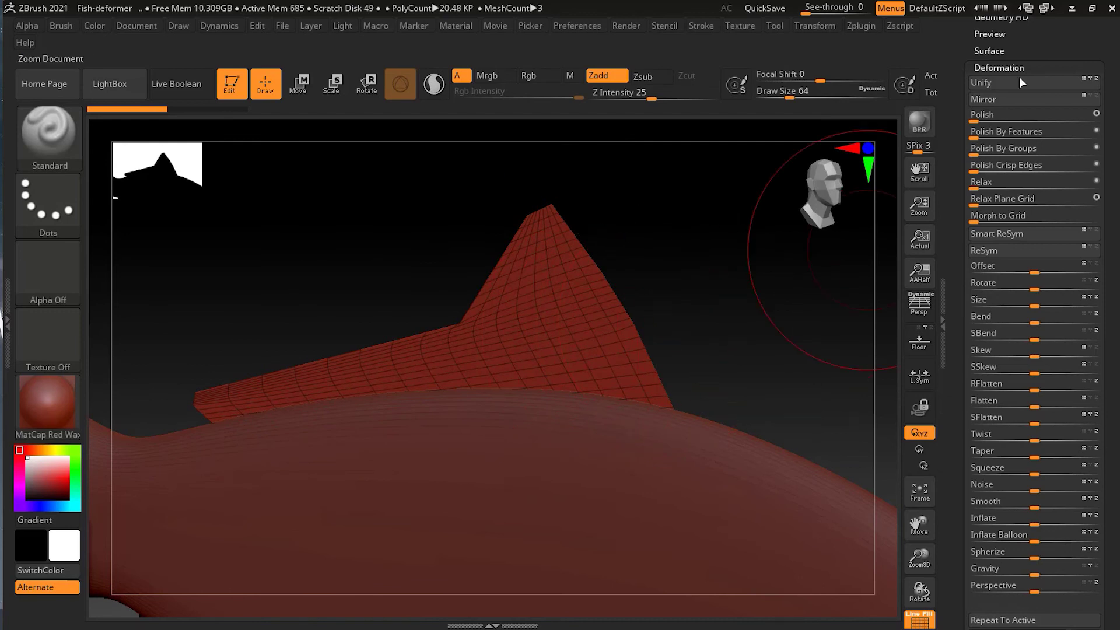
# Polish the dorsal fin repeatedly, starting at 100, and rewind its undo history to the starting state
pyautogui.click(982, 115)
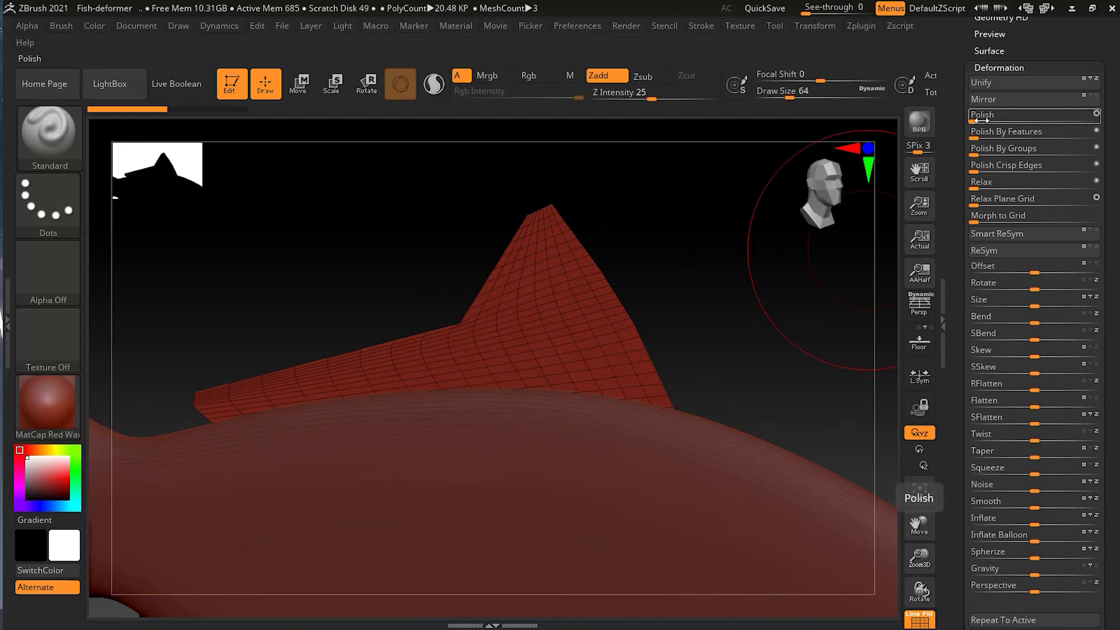
pyautogui.moveTo(980, 121); pyautogui.dragTo(1012, 120)
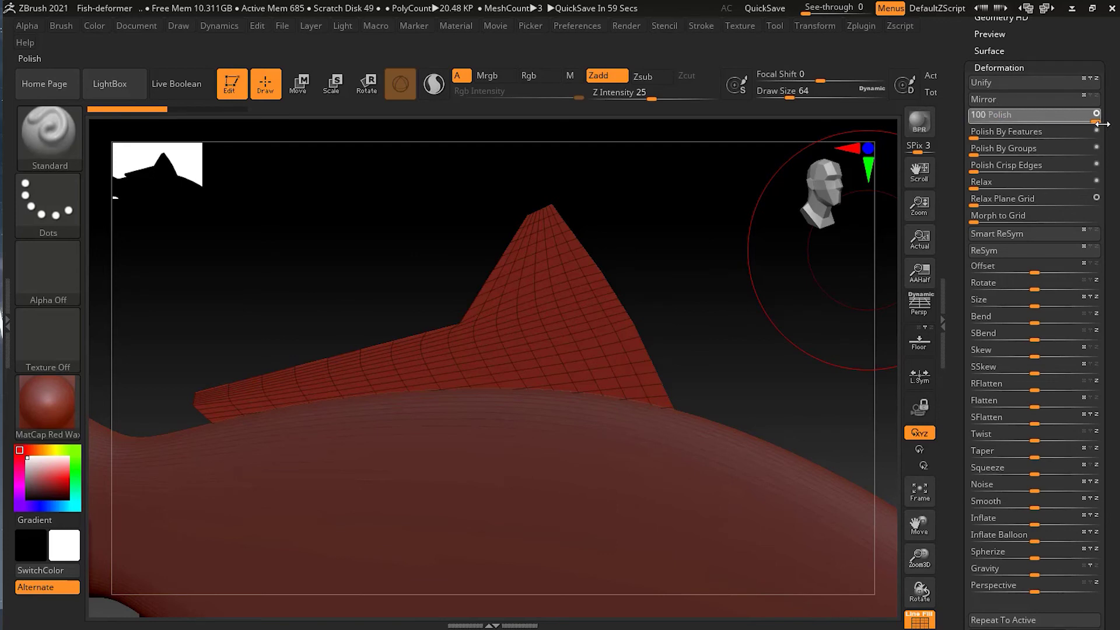
pyautogui.moveTo(1101, 123); pyautogui.dragTo(1100, 124)
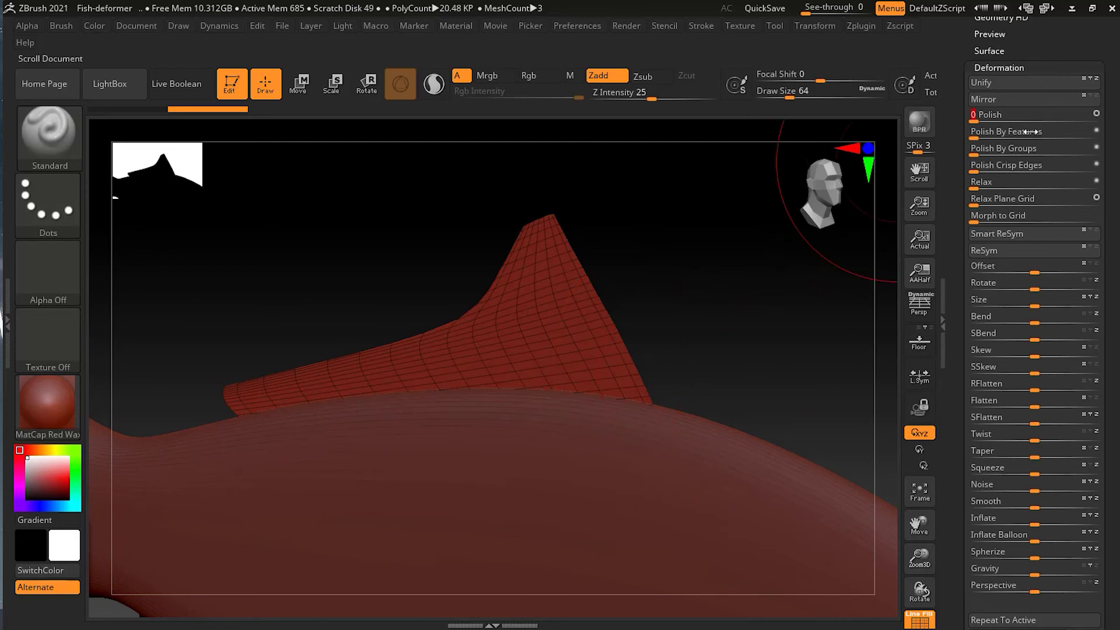
pyautogui.moveTo(982, 121); pyautogui.dragTo(1023, 123)
pyautogui.moveTo(1117, 134); pyautogui.dragTo(1118, 134)
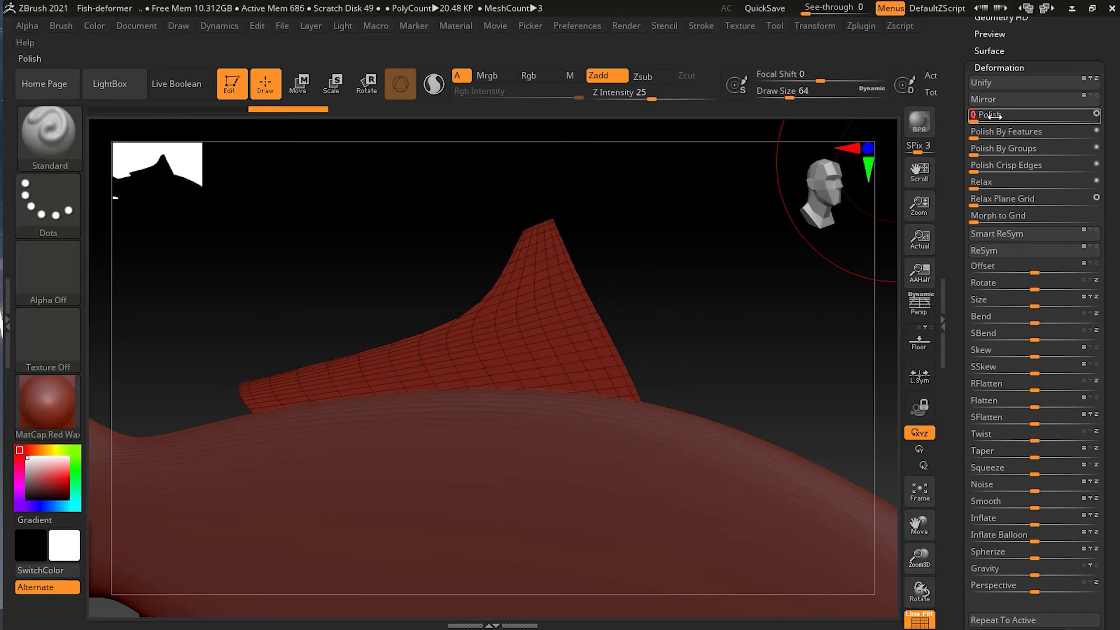
pyautogui.moveTo(985, 121); pyautogui.dragTo(1091, 125)
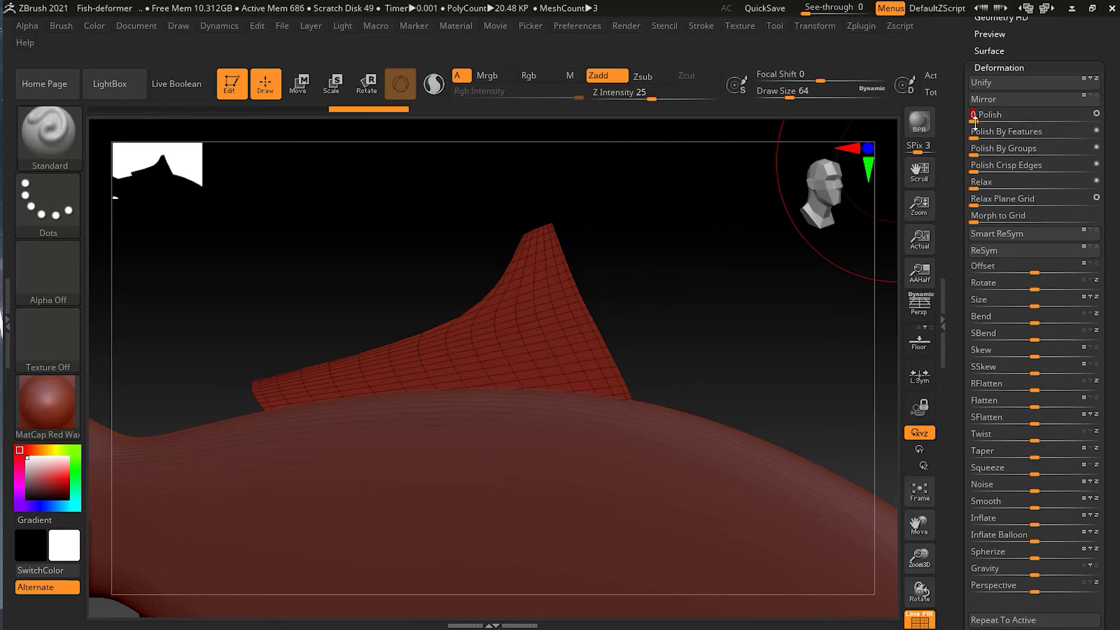
pyautogui.moveTo(981, 122); pyautogui.dragTo(1086, 123)
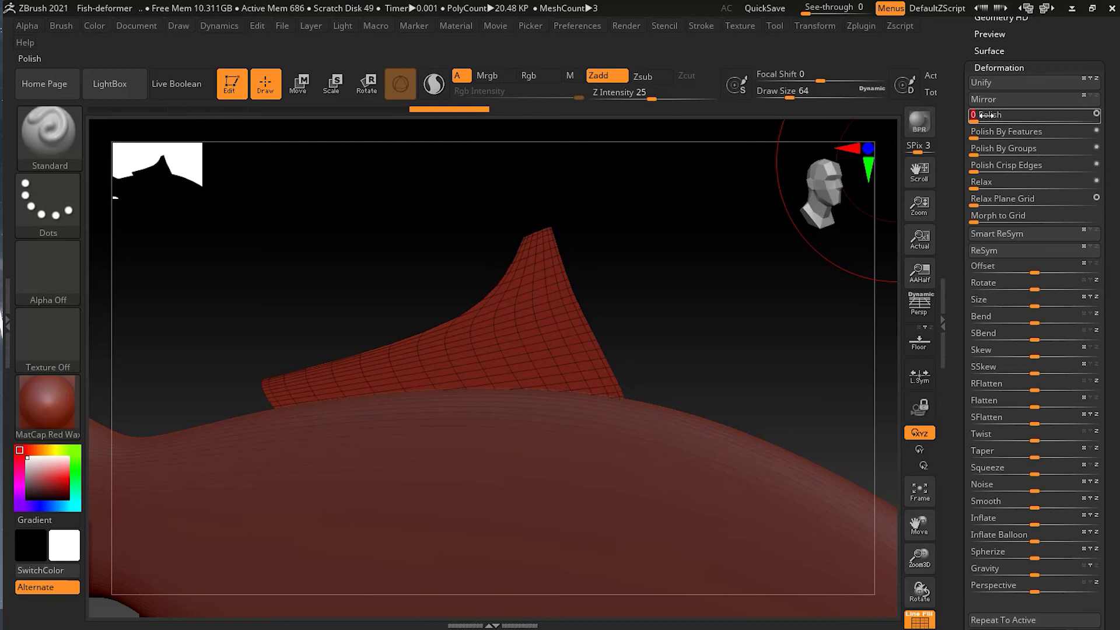
pyautogui.click(985, 120)
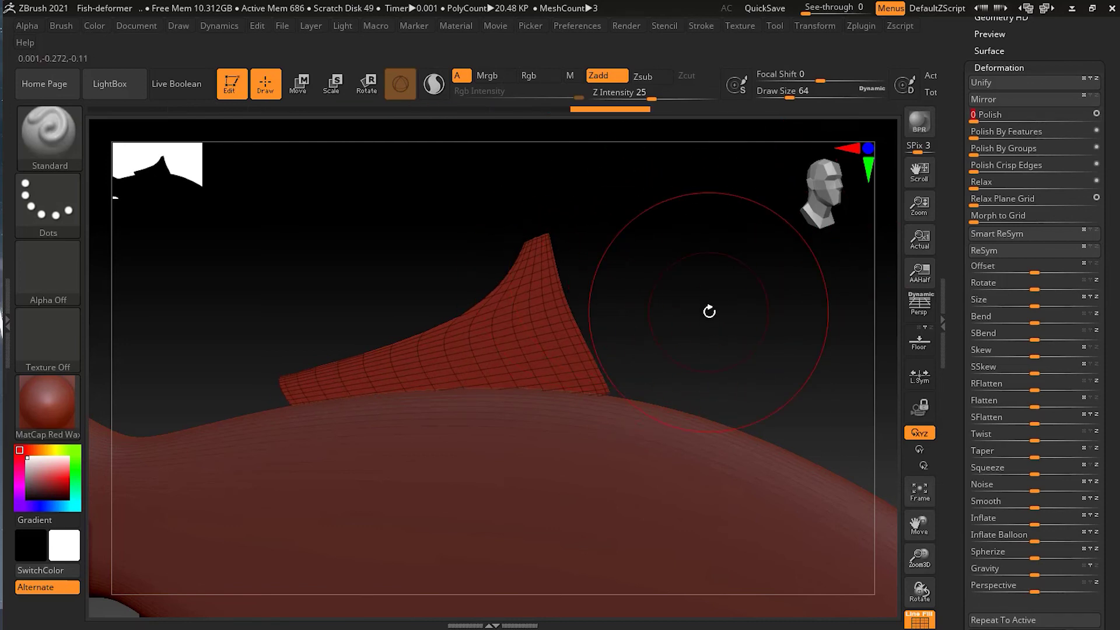
pyautogui.press('ctrl')
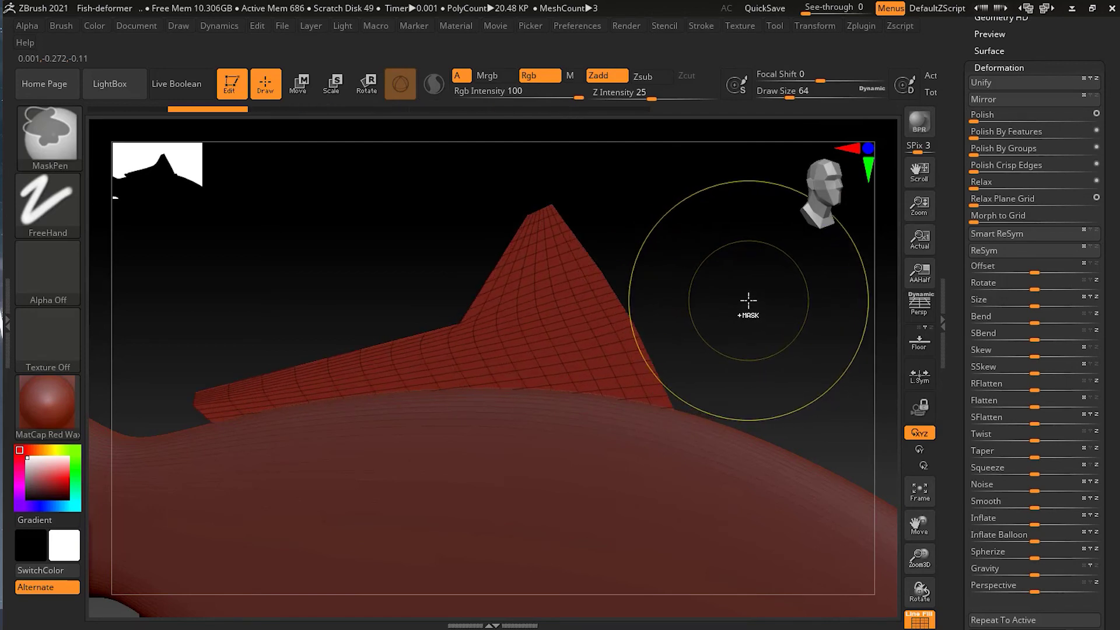
pyautogui.moveTo(146, 110)
pyautogui.mouseDown()
pyautogui.moveTo(670, 116)
pyautogui.moveTo(65, 106)
pyautogui.mouseUp()
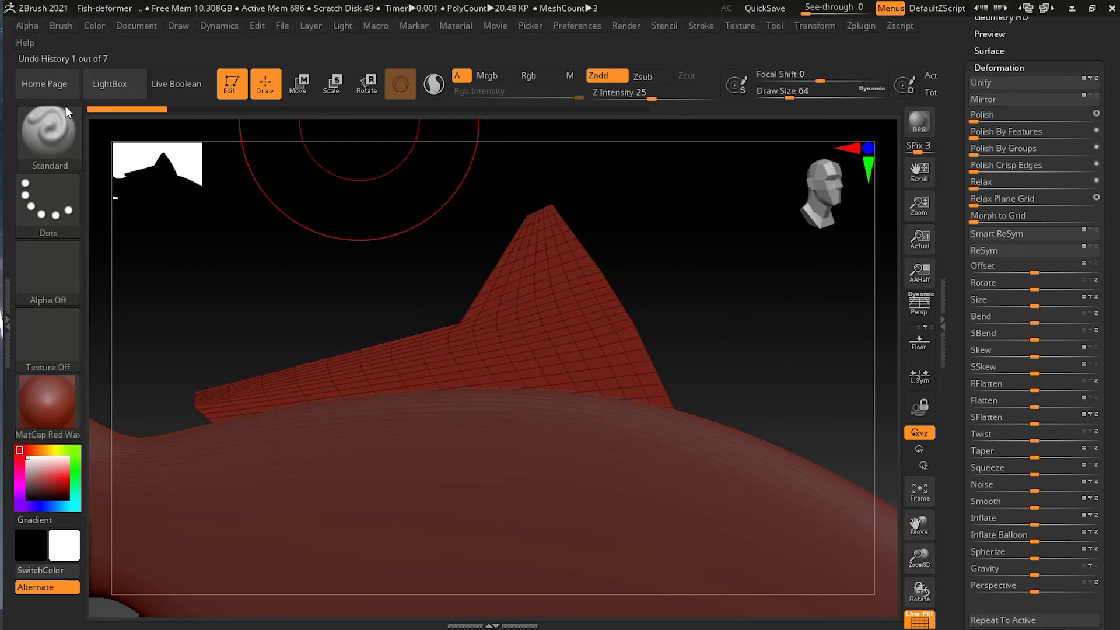
# Relax the dorsal fin twice and rewind its undo history to the starting state
pyautogui.moveTo(976, 187); pyautogui.dragTo(1062, 187)
pyautogui.moveTo(984, 186); pyautogui.dragTo(1091, 211)
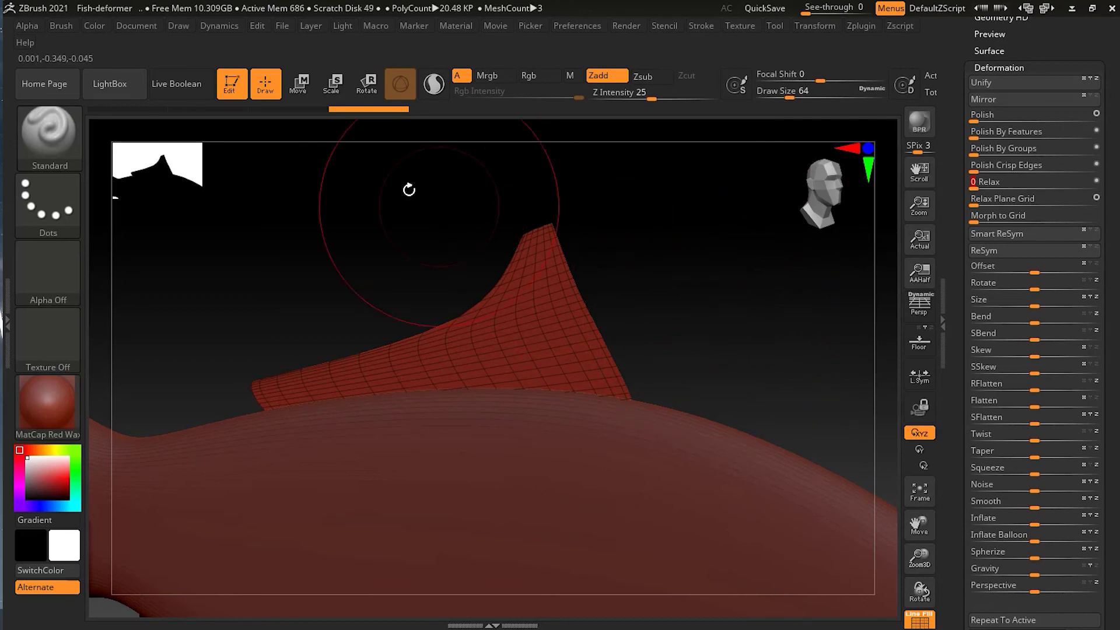
pyautogui.moveTo(328, 112); pyautogui.dragTo(131, 114)
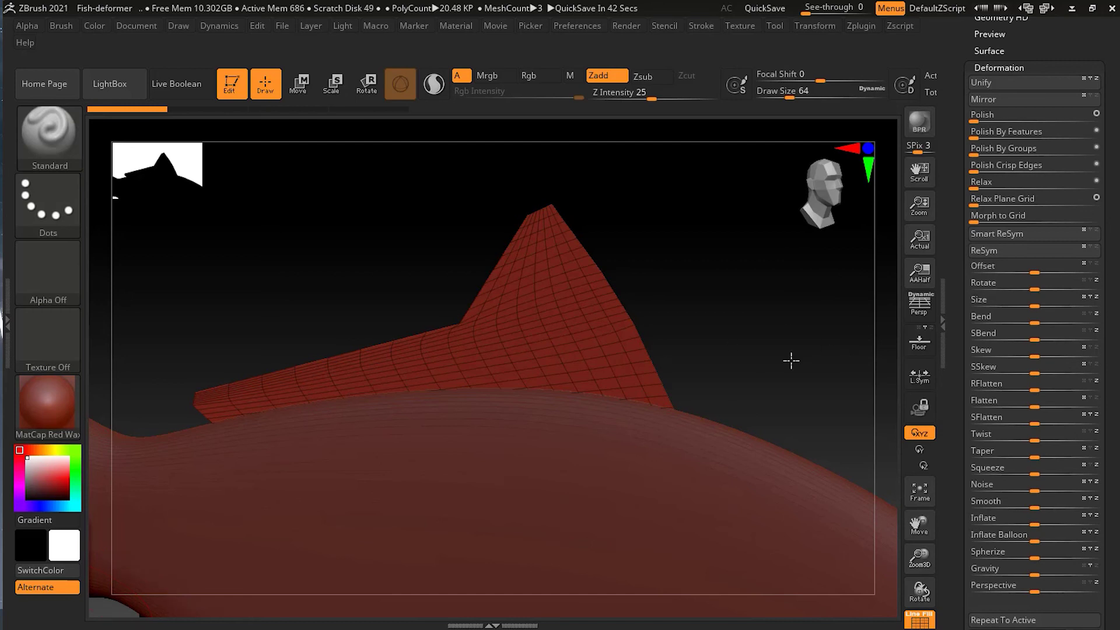
# Make the fish body, fish-high-res6, the active subtool and display its transform gizmo in Move mode
pyautogui.moveTo(791, 361); pyautogui.dragTo(733, 309)
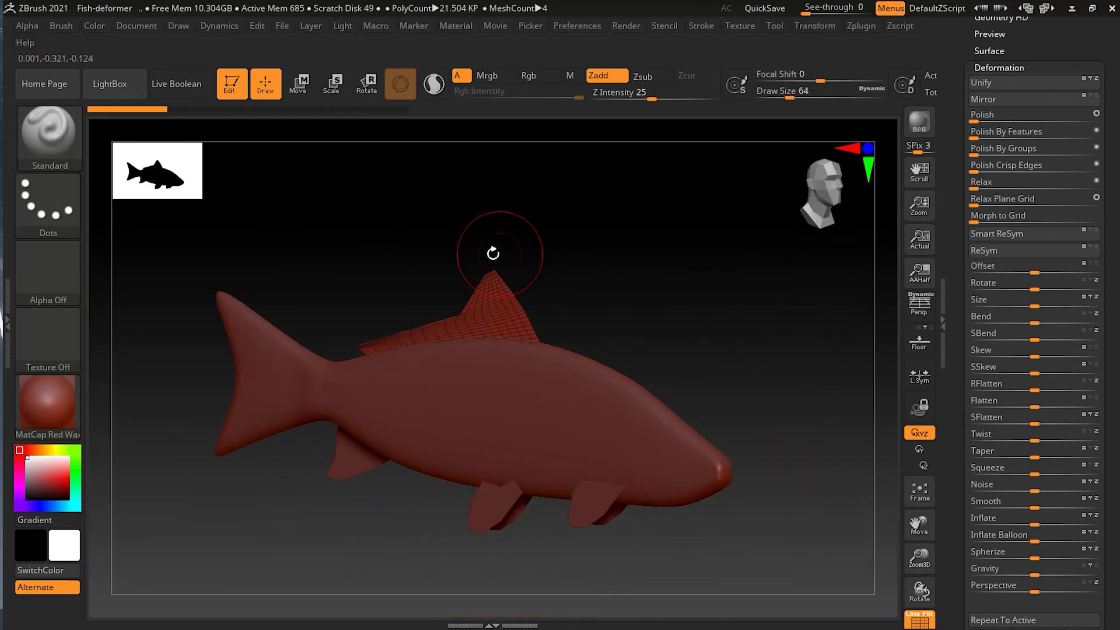
pyautogui.click(298, 83)
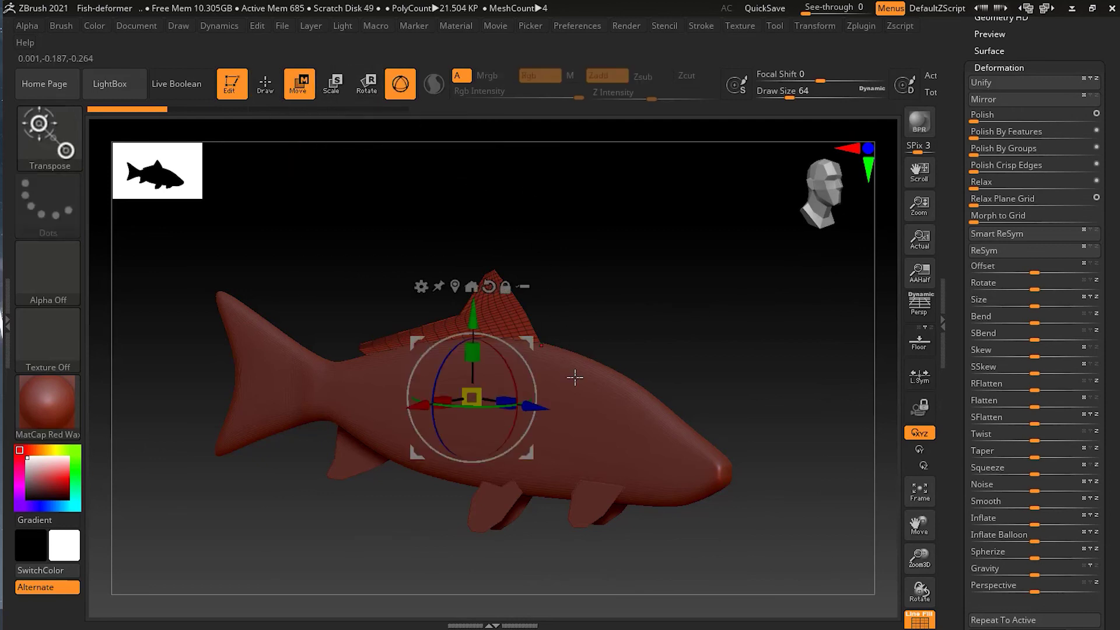
pyautogui.press('q')
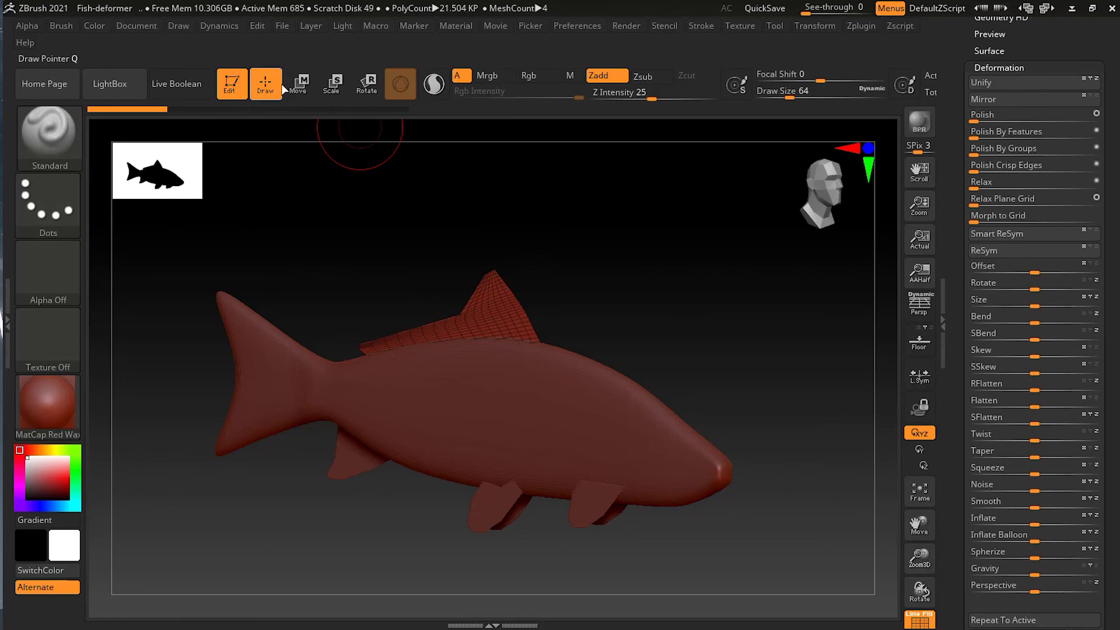
pyautogui.keyDown('alt'); pyautogui.moveTo(582, 224); pyautogui.dragTo(580, 239); pyautogui.keyUp('alt')
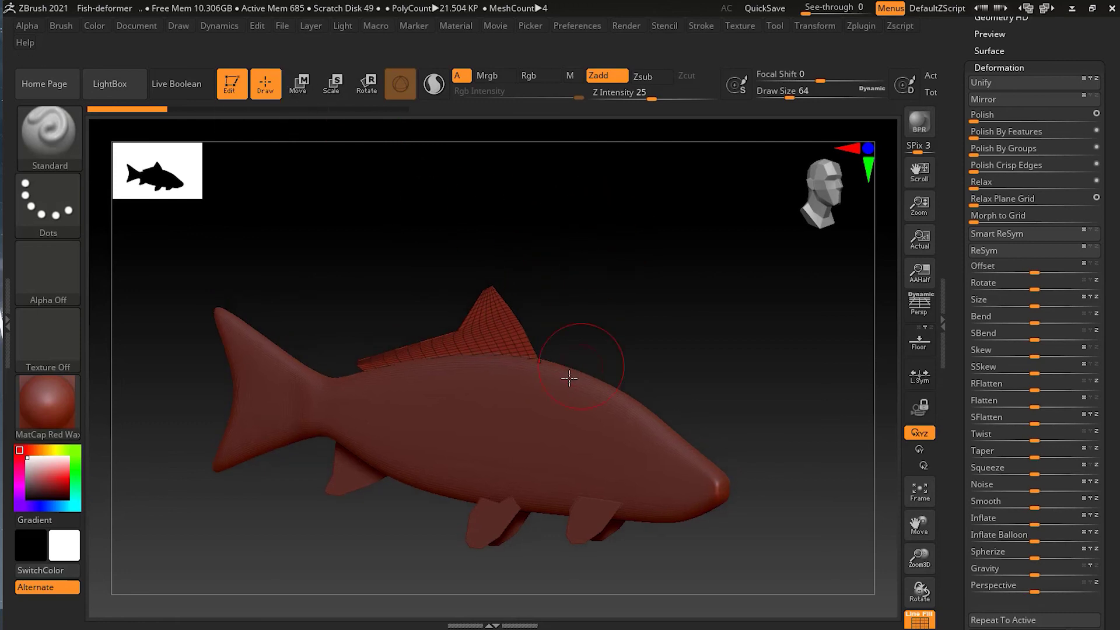
pyautogui.keyDown('alt'); pyautogui.click(539, 426); pyautogui.keyUp('alt')
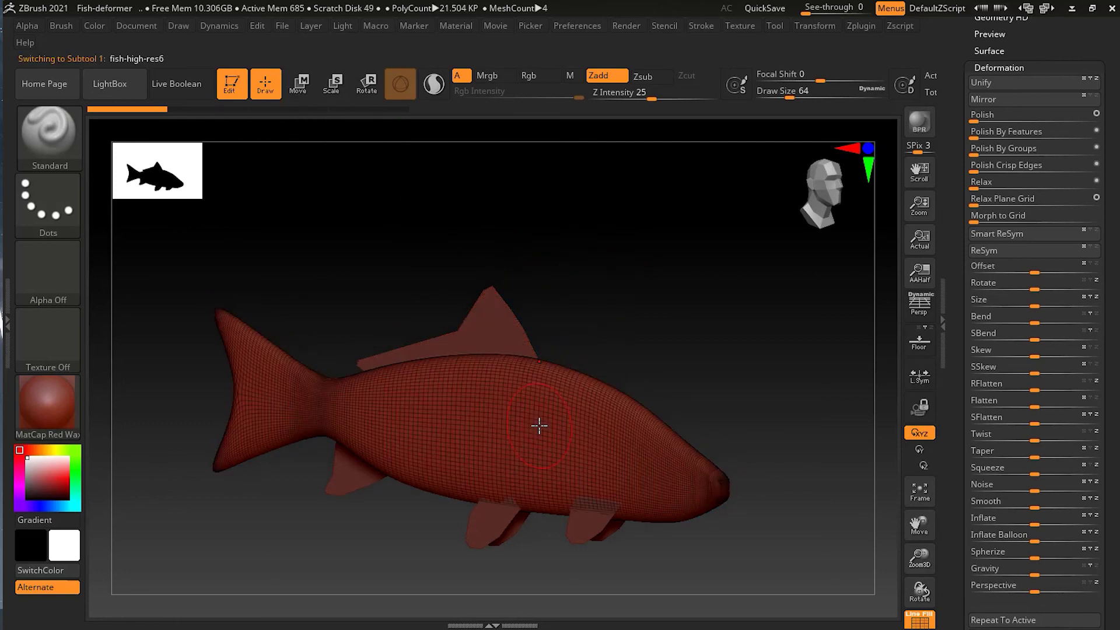
pyautogui.click(299, 86)
pyautogui.keyDown('alt'); pyautogui.moveTo(646, 337); pyautogui.dragTo(687, 263); pyautogui.keyUp('alt')
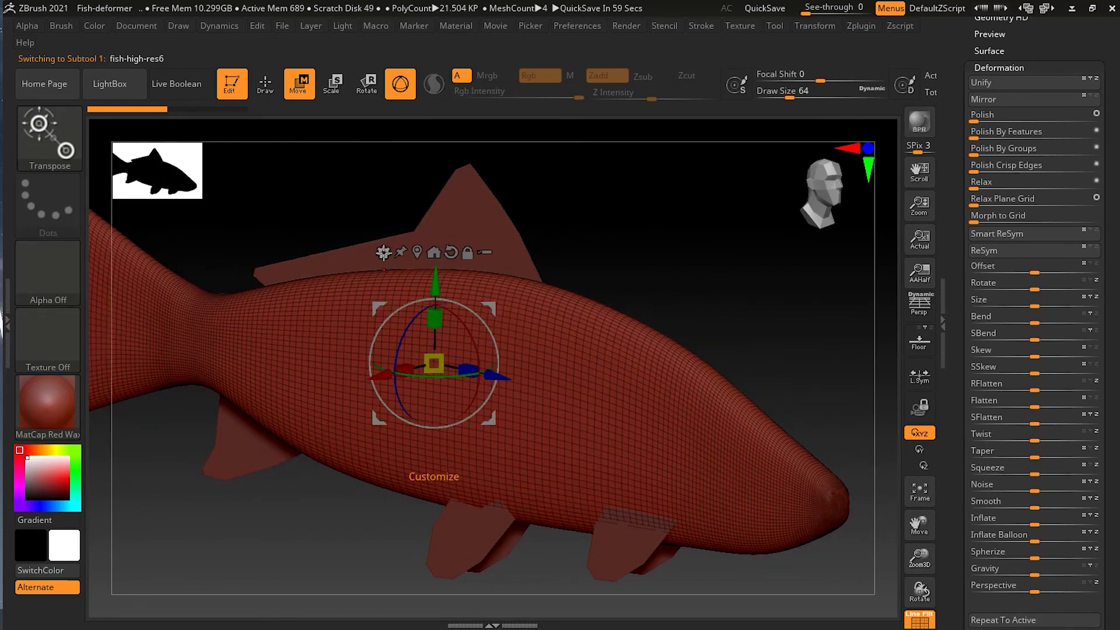
# Add a Bend Arc deformer to the fish body and bend it to -47 with the orange cone at the head end
pyautogui.click(383, 252)
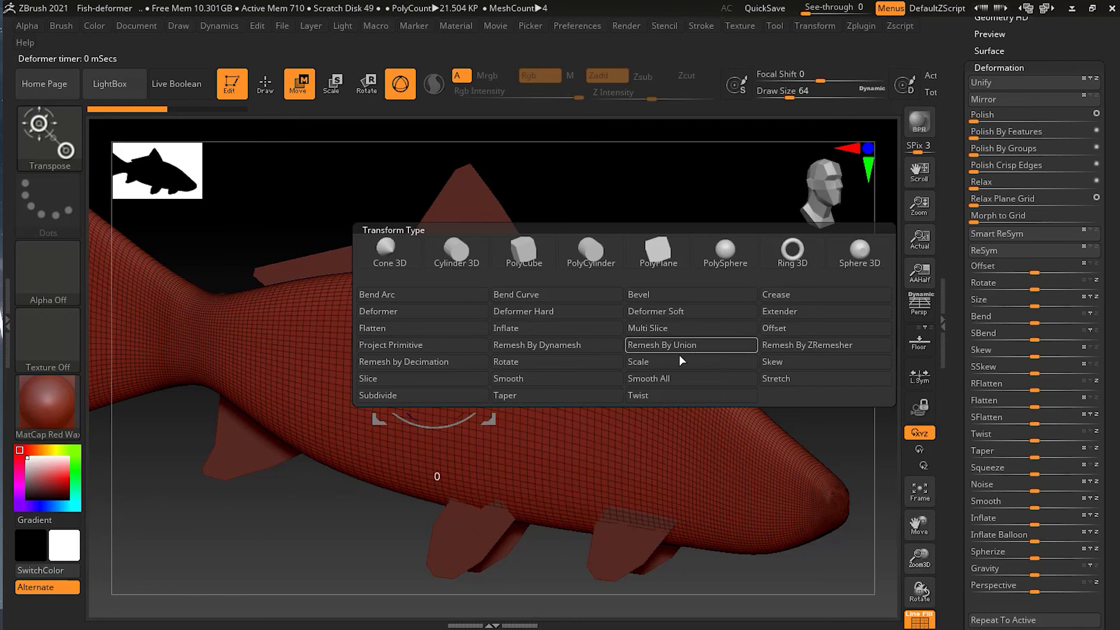
pyautogui.click(425, 296)
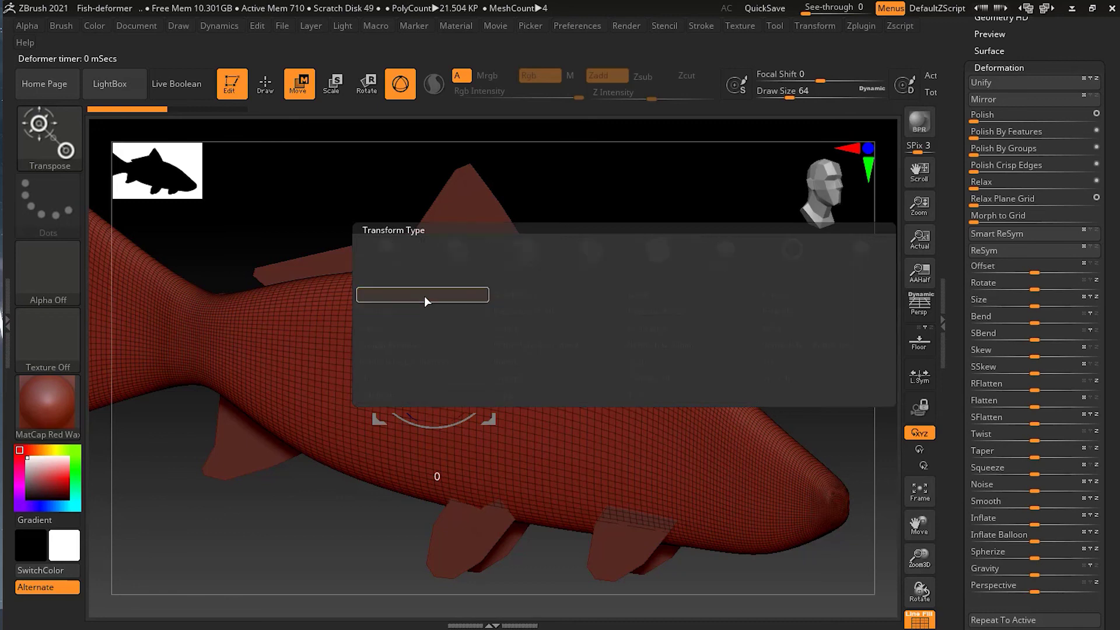
pyautogui.press('f')
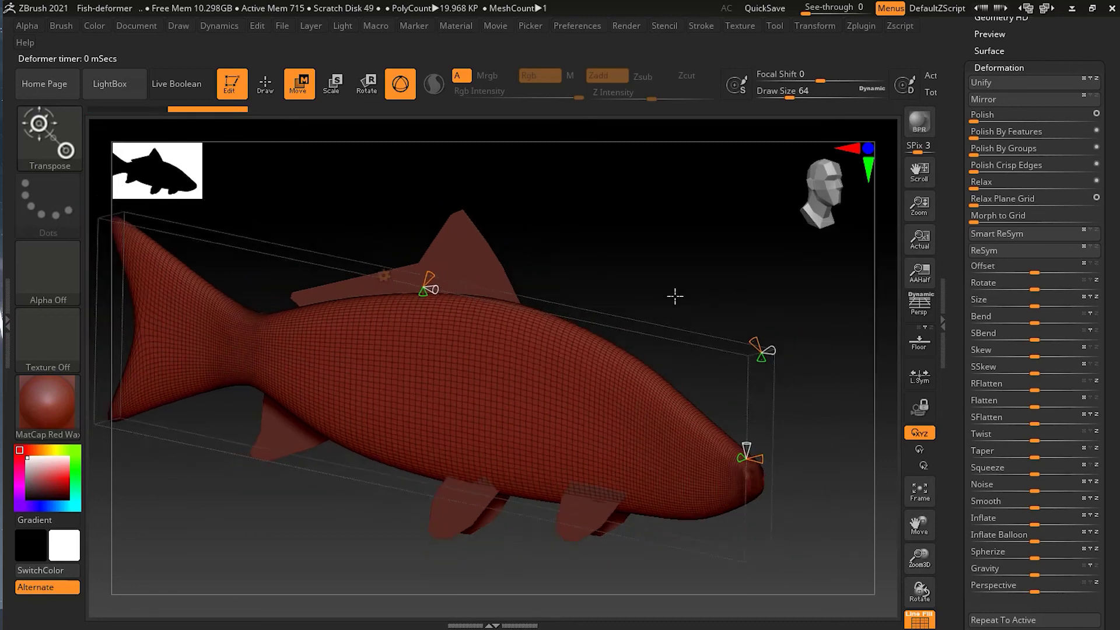
pyautogui.moveTo(703, 451); pyautogui.dragTo(652, 461)
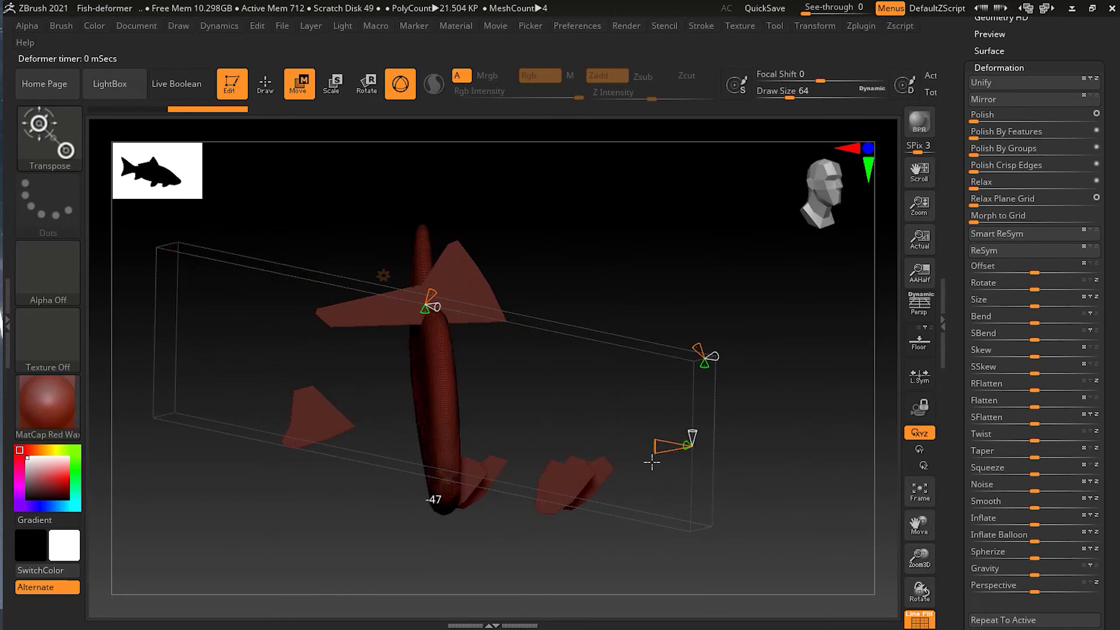
# Undo the last bend, try bending the body with the orange cone at the box's upper head-end corner, and undo that too
pyautogui.hotkey('ctrl', 'z')
pyautogui.moveTo(697, 316); pyautogui.dragTo(693, 315)
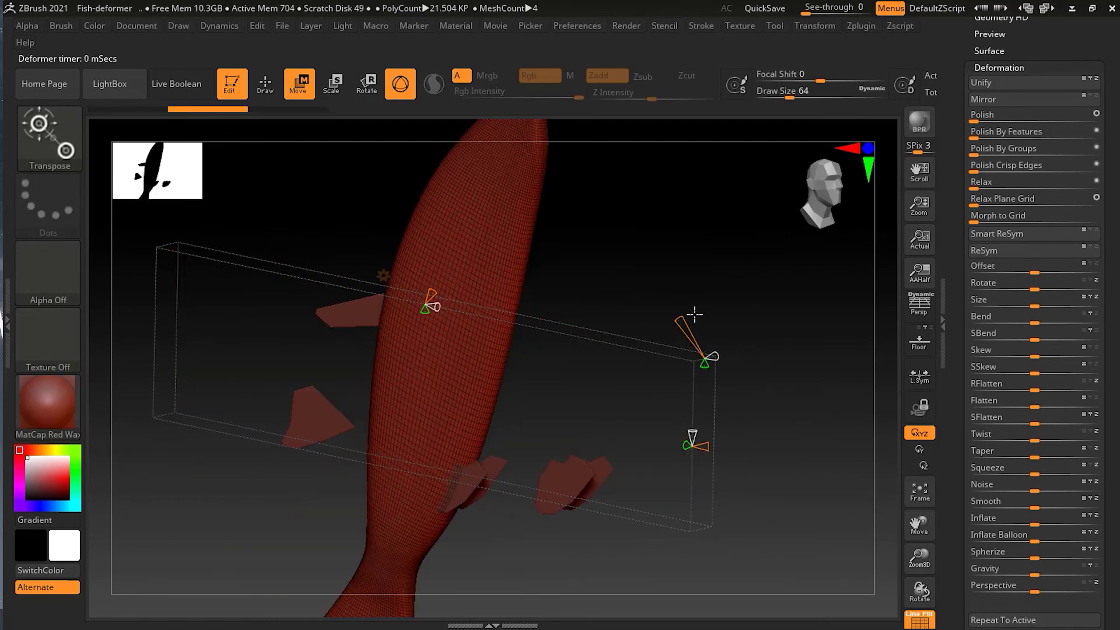
pyautogui.hotkey('ctrl', 'z')
# Bend the front of the fish body sideways with the green cone at the middle of the Bend Arc box's upper edge
pyautogui.moveTo(426, 311); pyautogui.dragTo(272, 298)
pyautogui.keyDown('alt'); pyautogui.moveTo(682, 246); pyautogui.dragTo(574, 319); pyautogui.keyUp('alt')
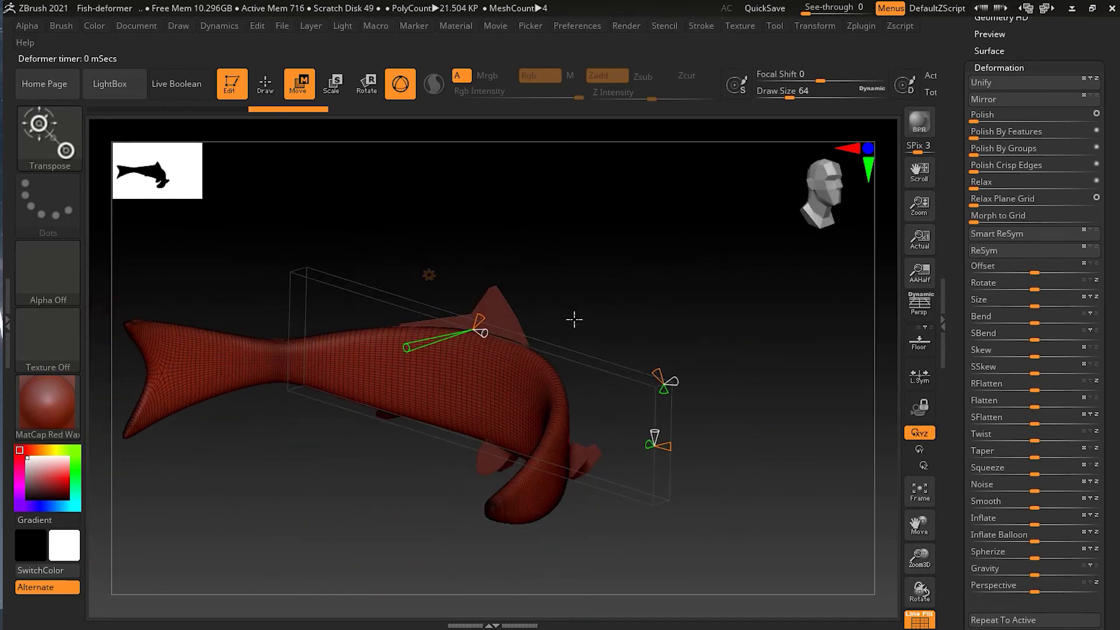
pyautogui.click(409, 347)
pyautogui.moveTo(409, 347); pyautogui.dragTo(412, 339)
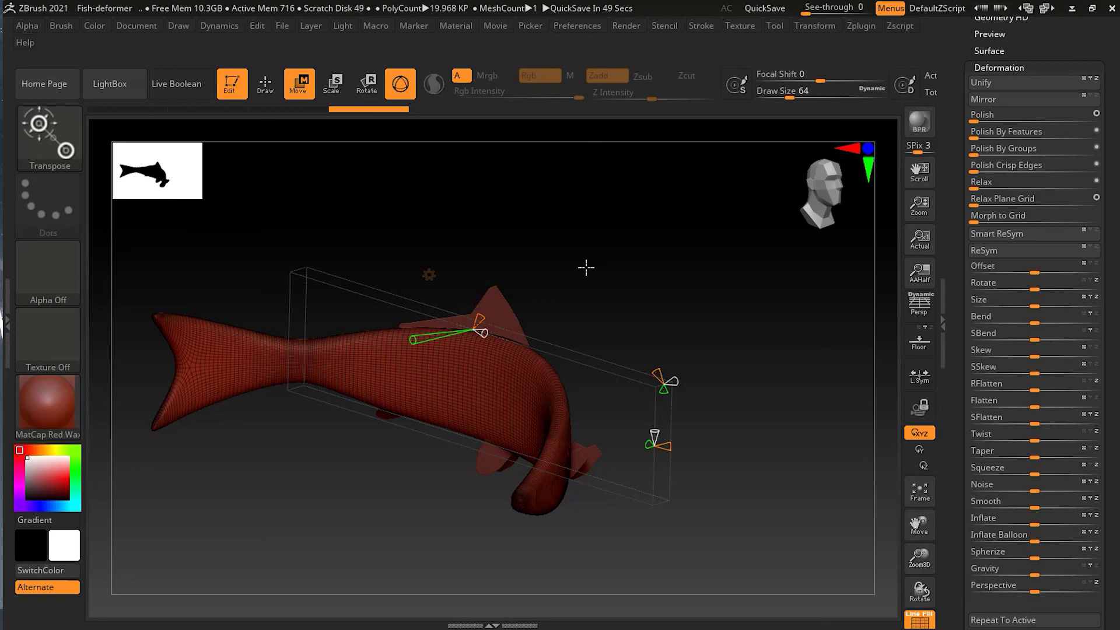
pyautogui.moveTo(754, 380); pyautogui.dragTo(732, 366)
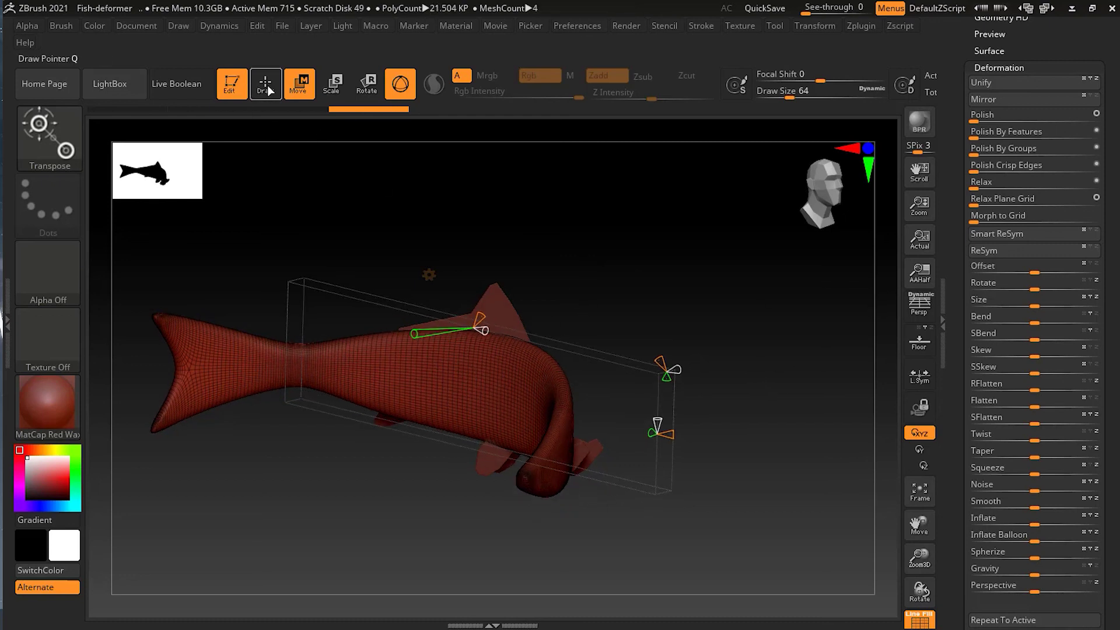
# Leave the deformer for Draw mode and hide the polygon wireframe on the fish
pyautogui.press('q')
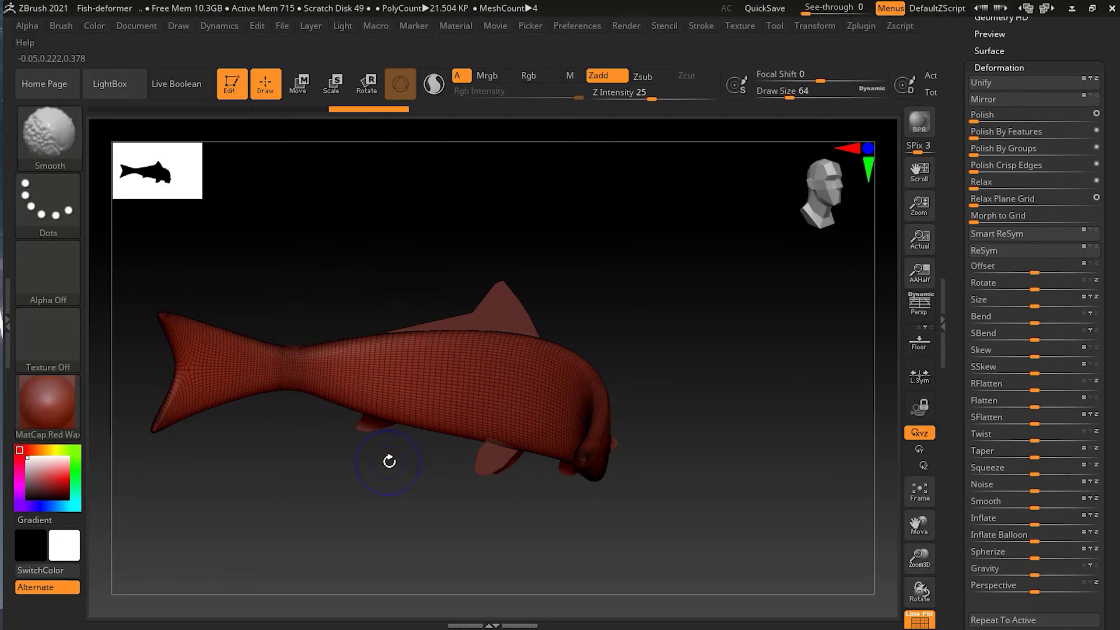
pyautogui.hotkey('shift', 'f')
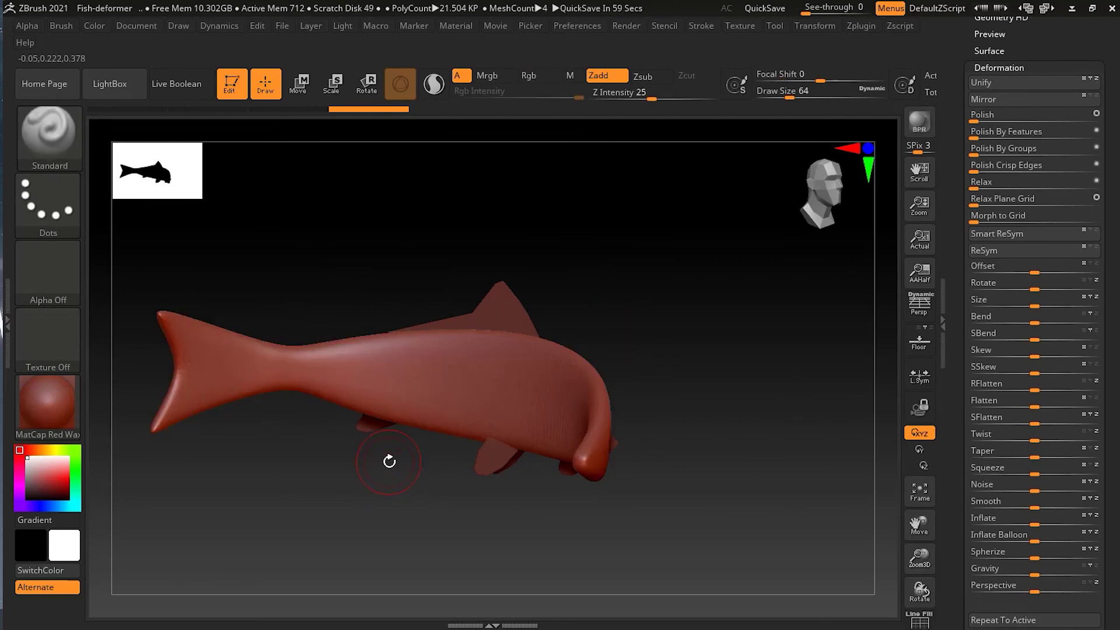
pyautogui.click(329, 538)
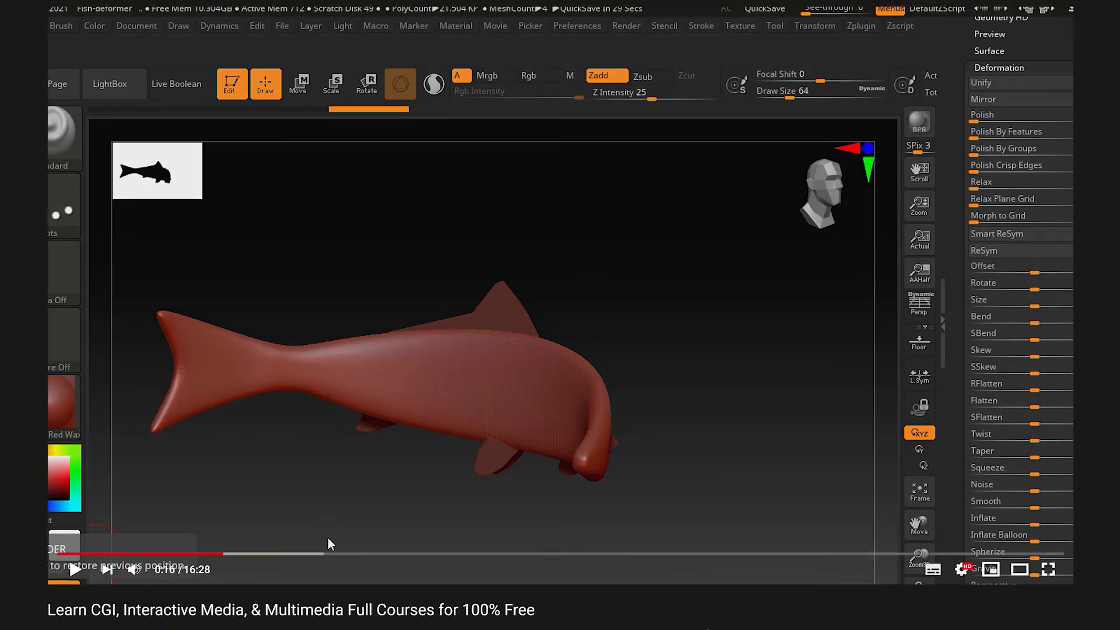